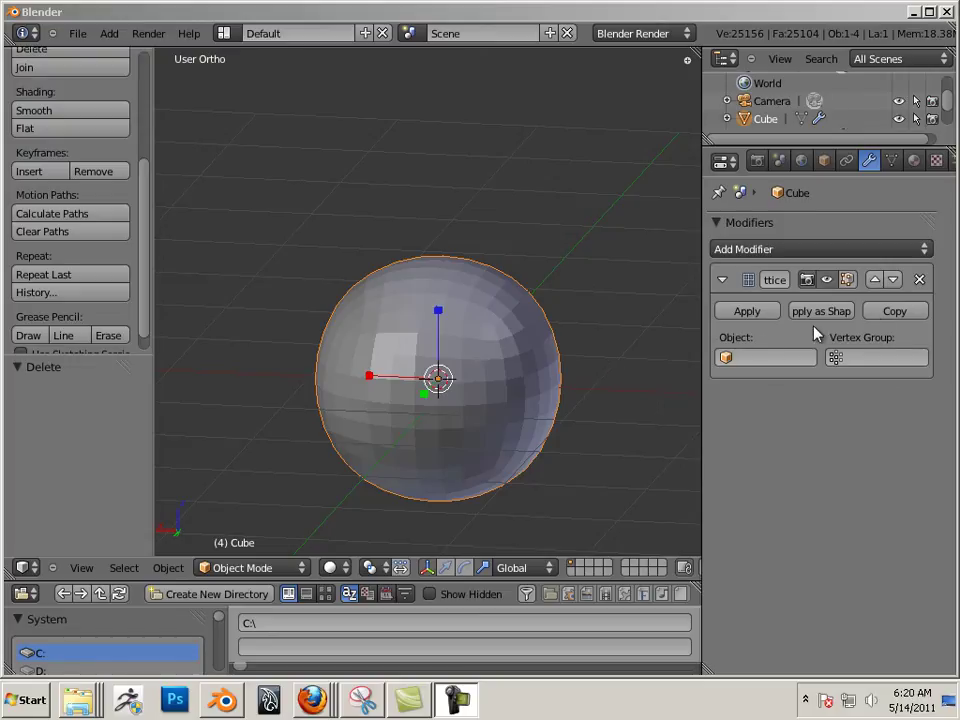
Step: Remove the Lattice modifier from the sphere and put it in Sculpt Mode
left_click(919, 280)
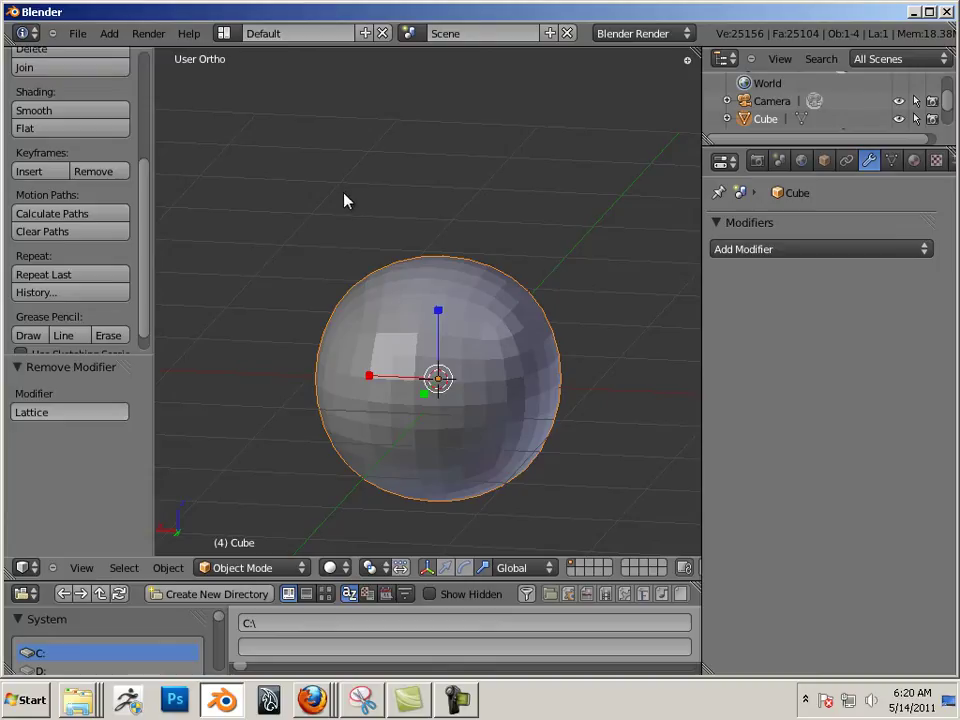
middle_click_drag(343, 196, 390, 275)
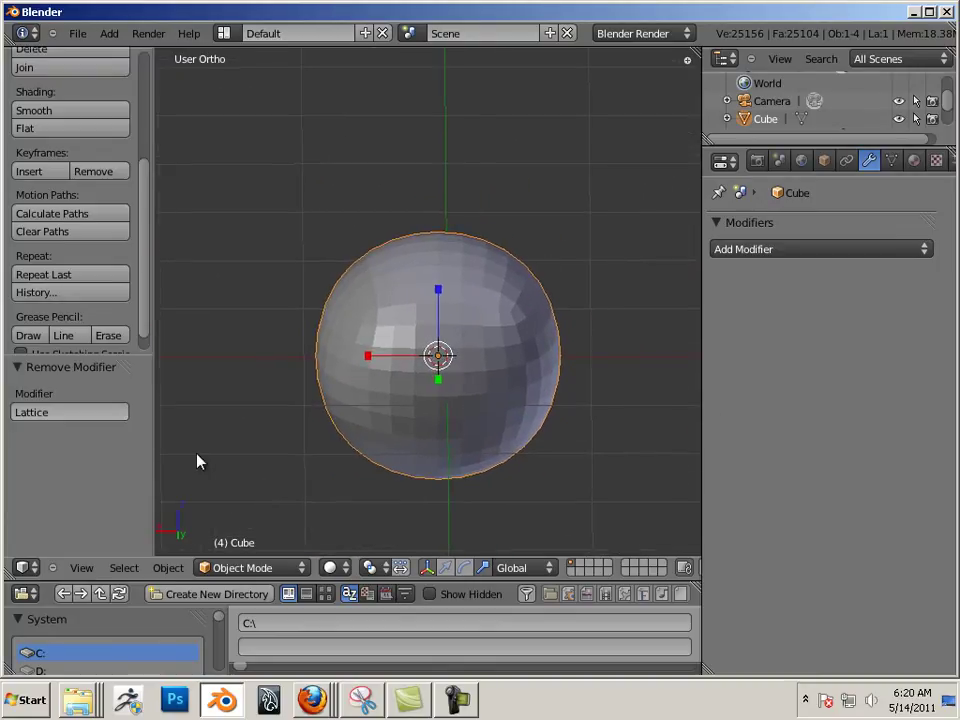
left_click(245, 567)
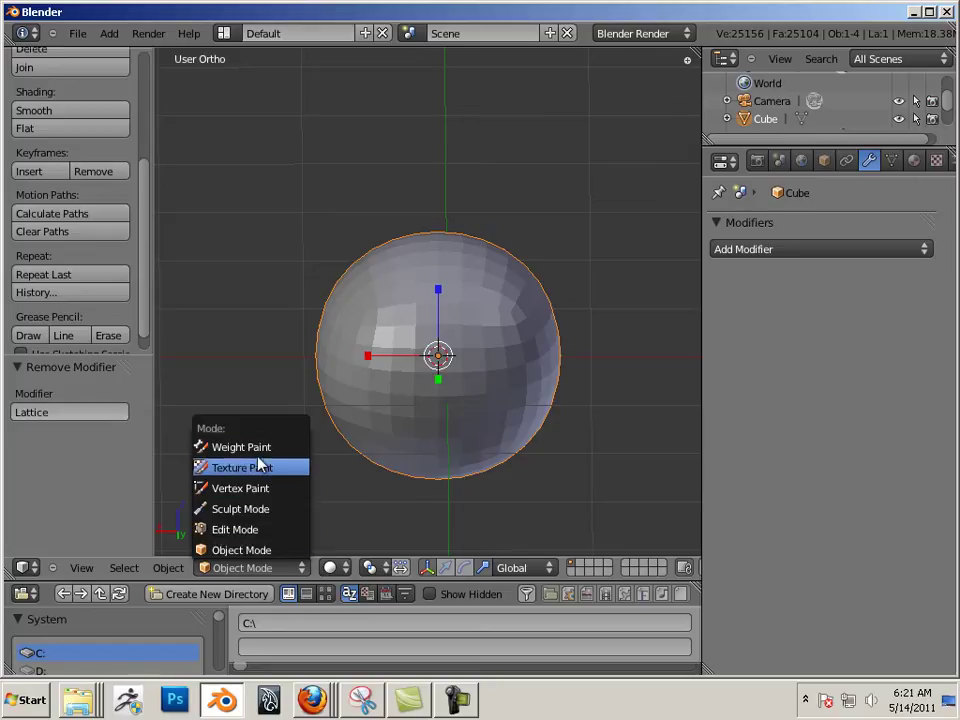
left_click(255, 512)
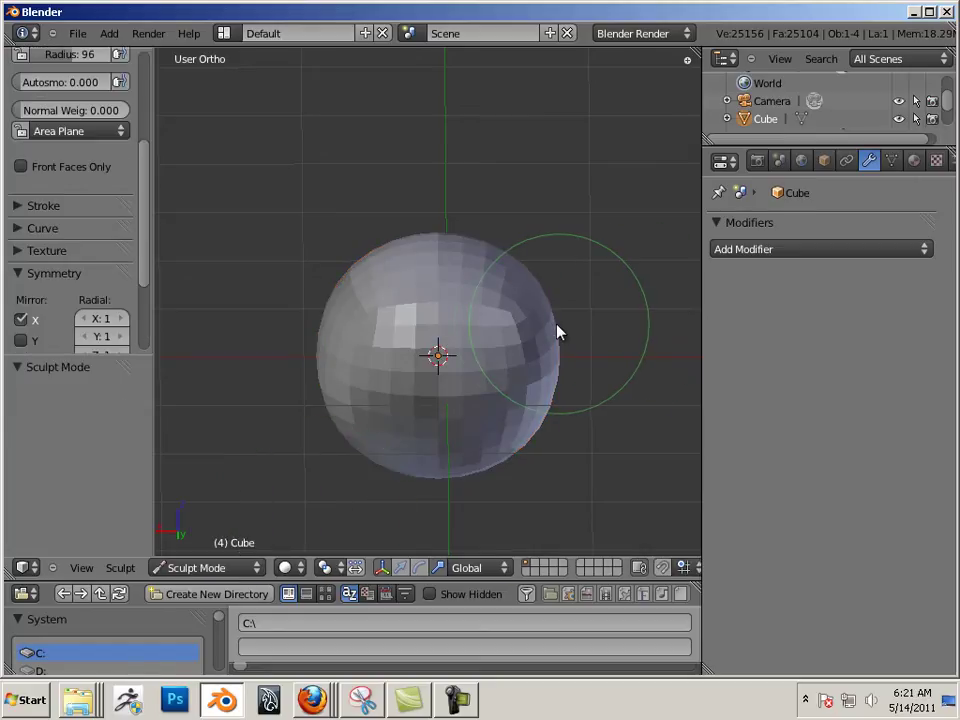
Step: Try a sculpt stroke, undo it, and switch the sphere to Edit Mode
mouse_move(558, 332)
left_mouse_down()
mouse_move(576, 317)
mouse_move(617, 360)
mouse_move(596, 347)
mouse_move(577, 352)
left_mouse_up()
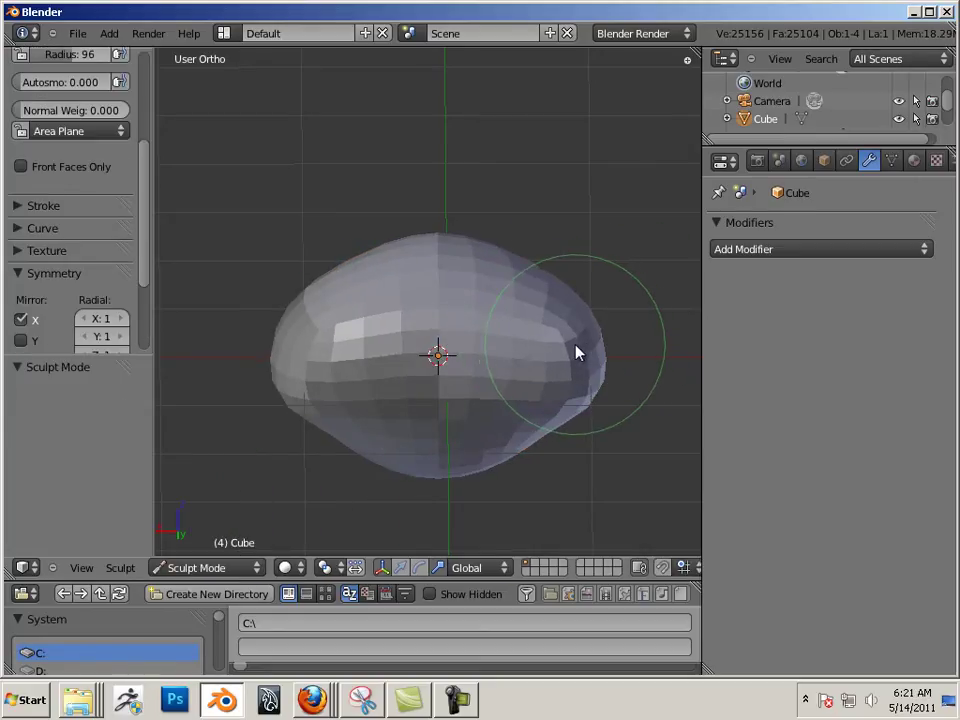
key("ctrl+z")
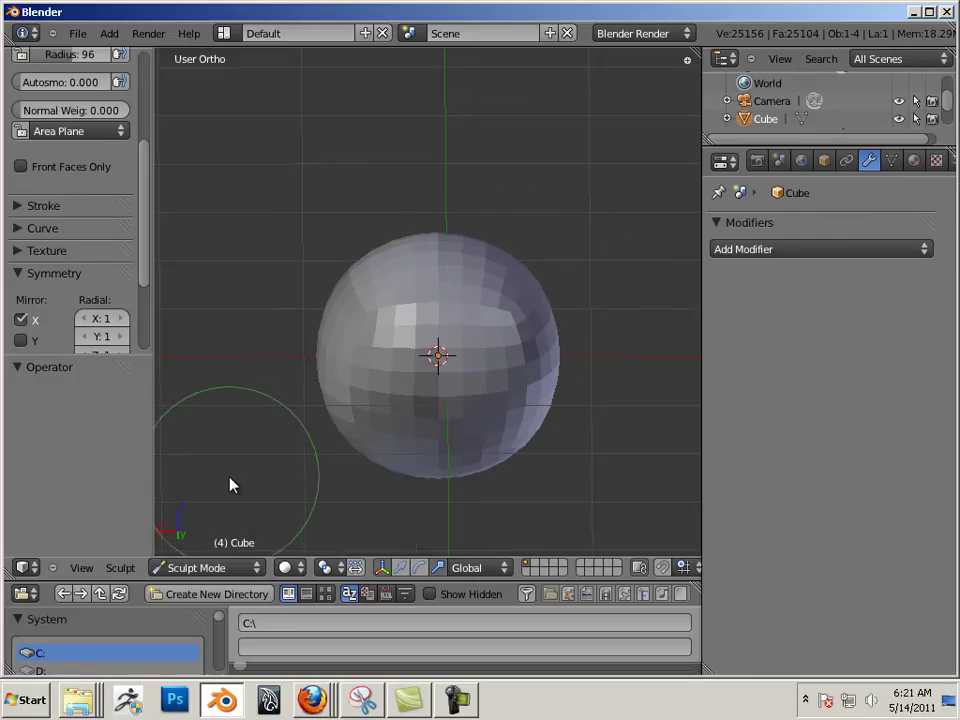
left_click(212, 567)
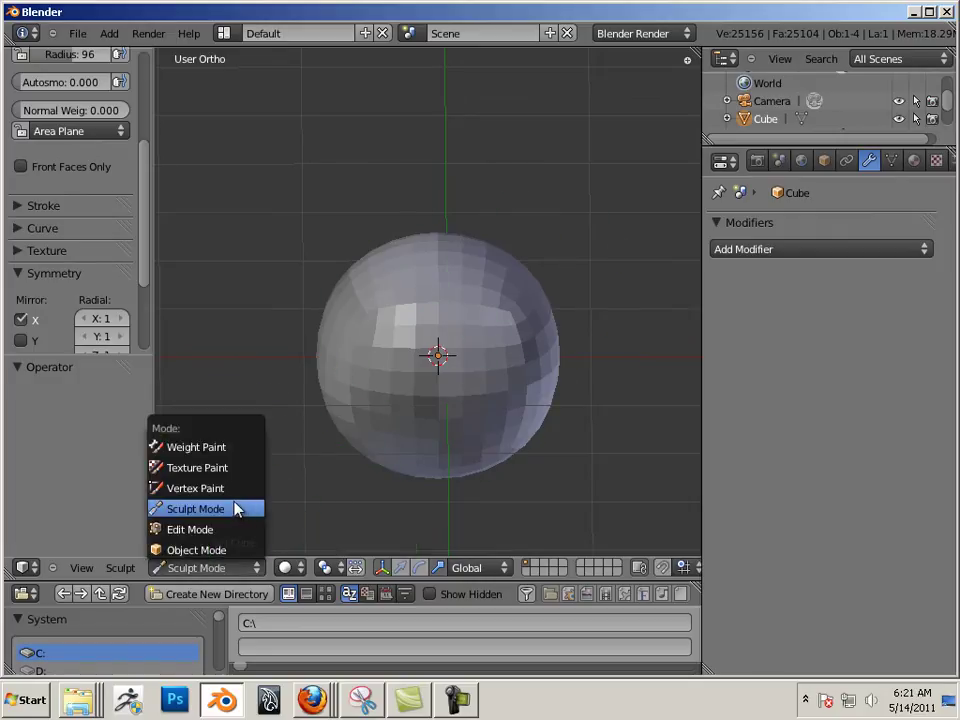
left_click(250, 529)
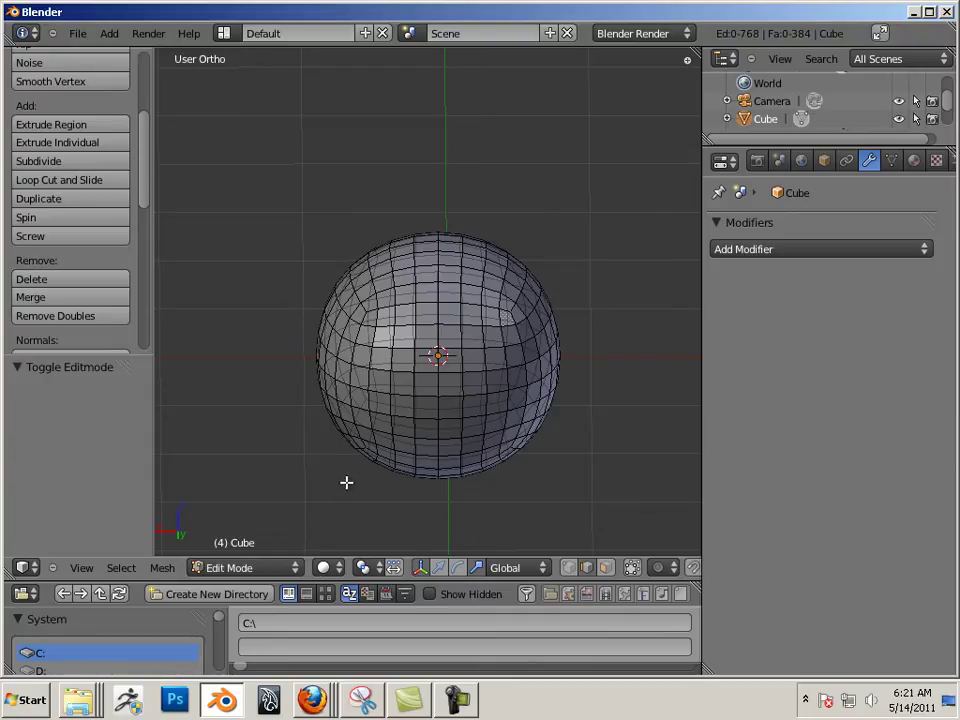
Step: Back in Object Mode, add a lattice and scale it up around the sphere
key("Tab")
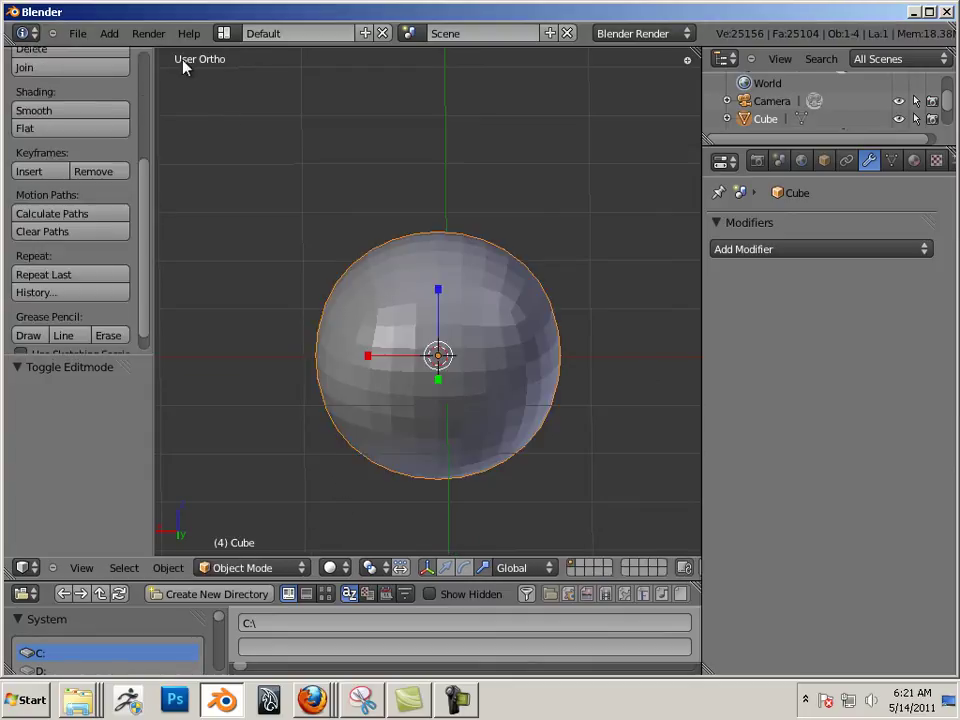
left_click(110, 33)
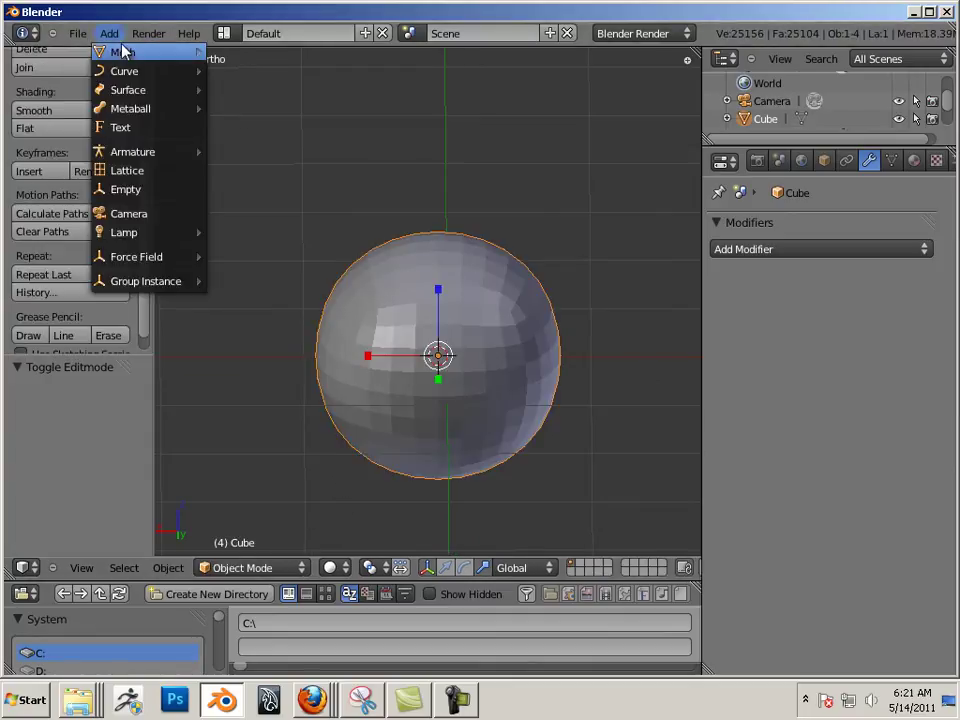
left_click(141, 172)
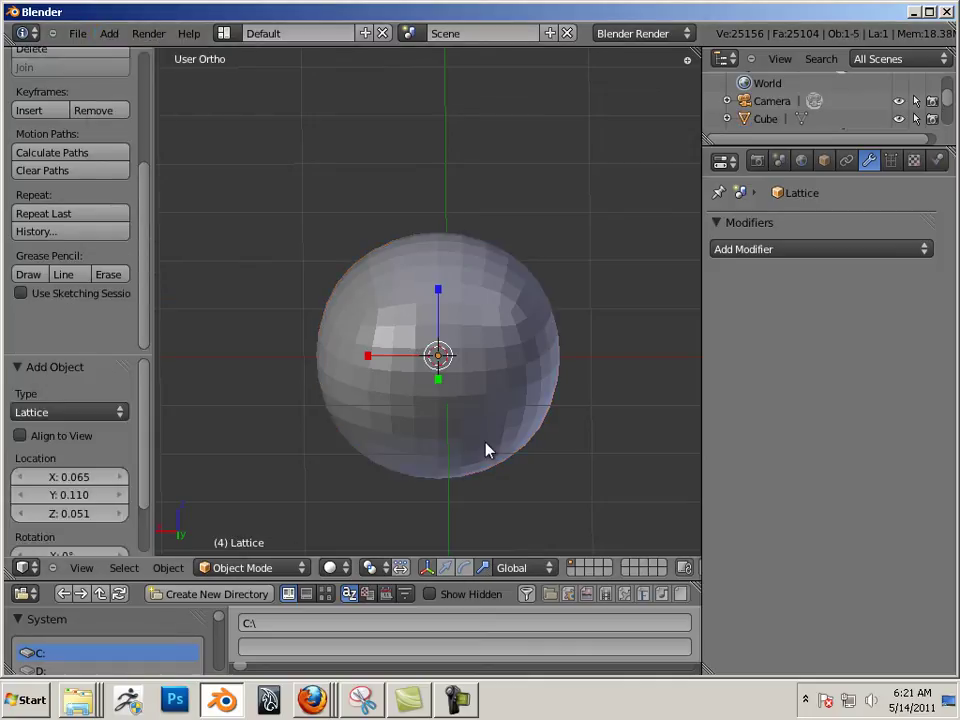
key("s")
left_click(456, 371)
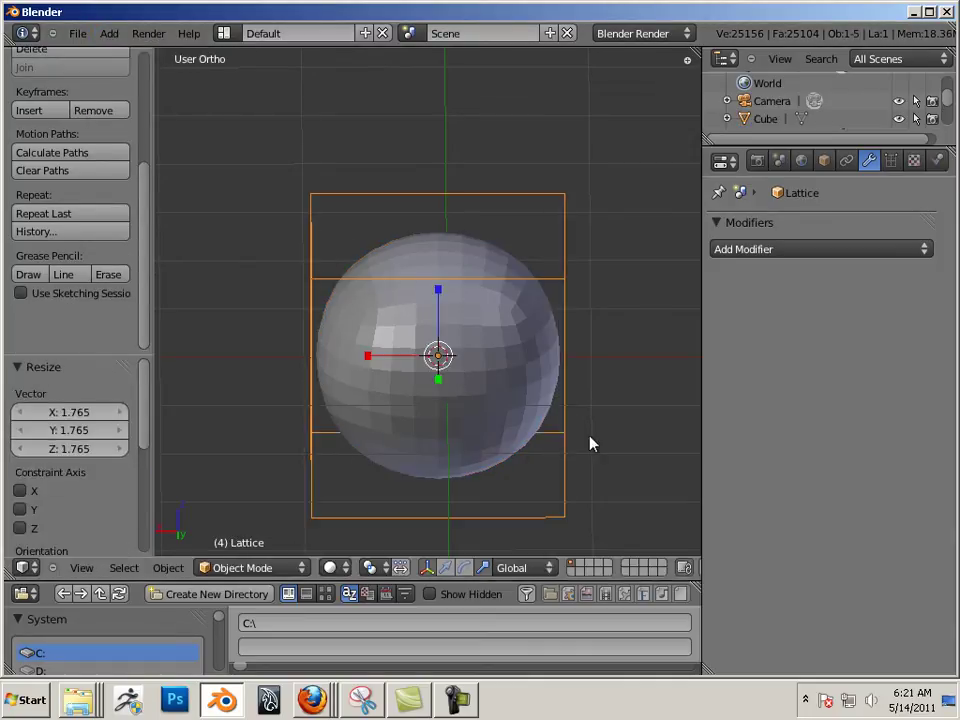
key("a")
middle_click_drag(474, 441, 536, 364)
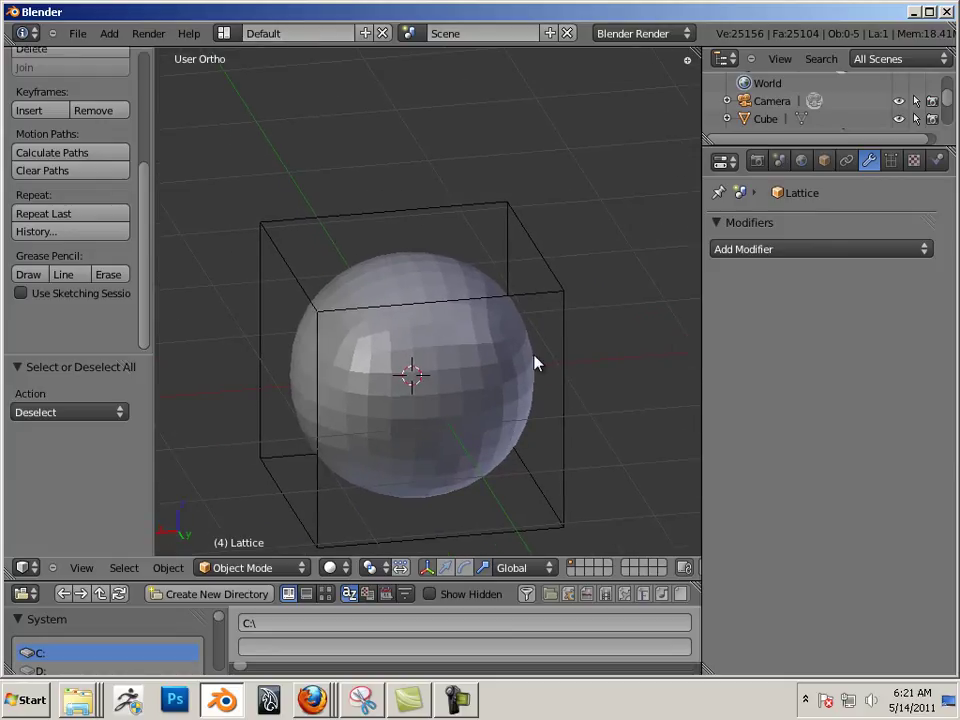
right_click(553, 293)
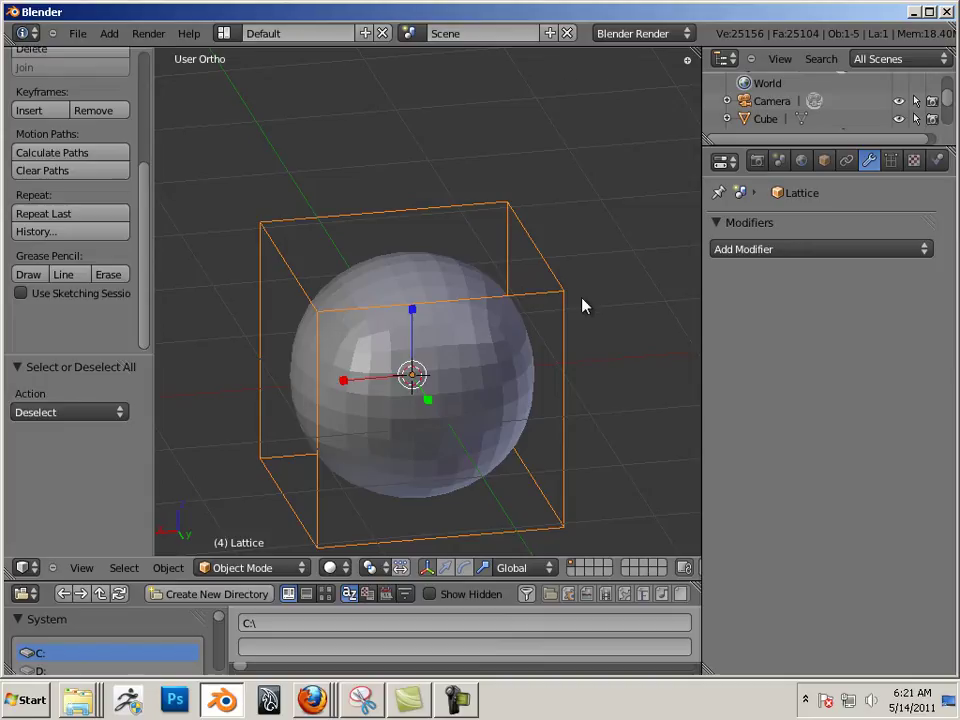
Step: Set the lattice's U, V and W resolution to 3 each
left_click(892, 165)
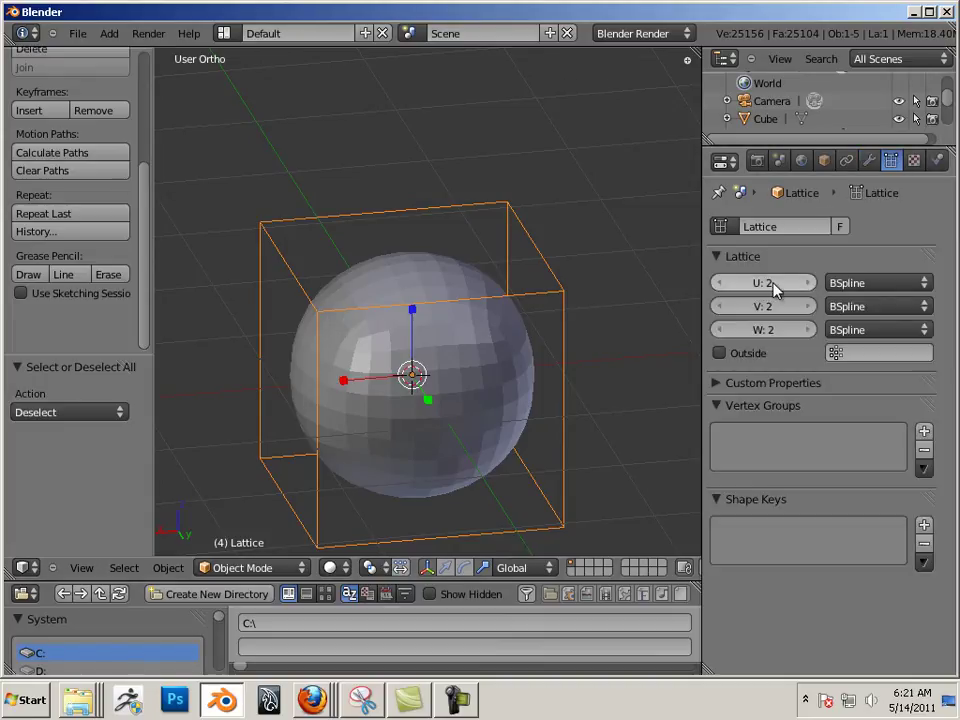
left_click(772, 287)
type("3")
key("Return")
left_click(771, 306)
type("3")
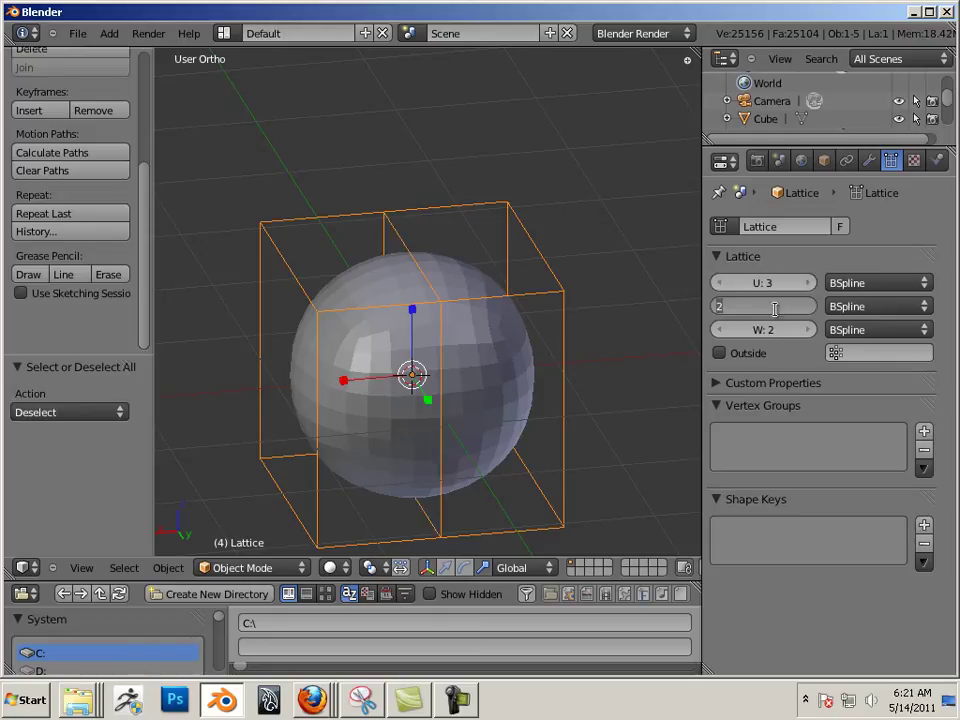
key("Return")
left_click(773, 331)
type("3")
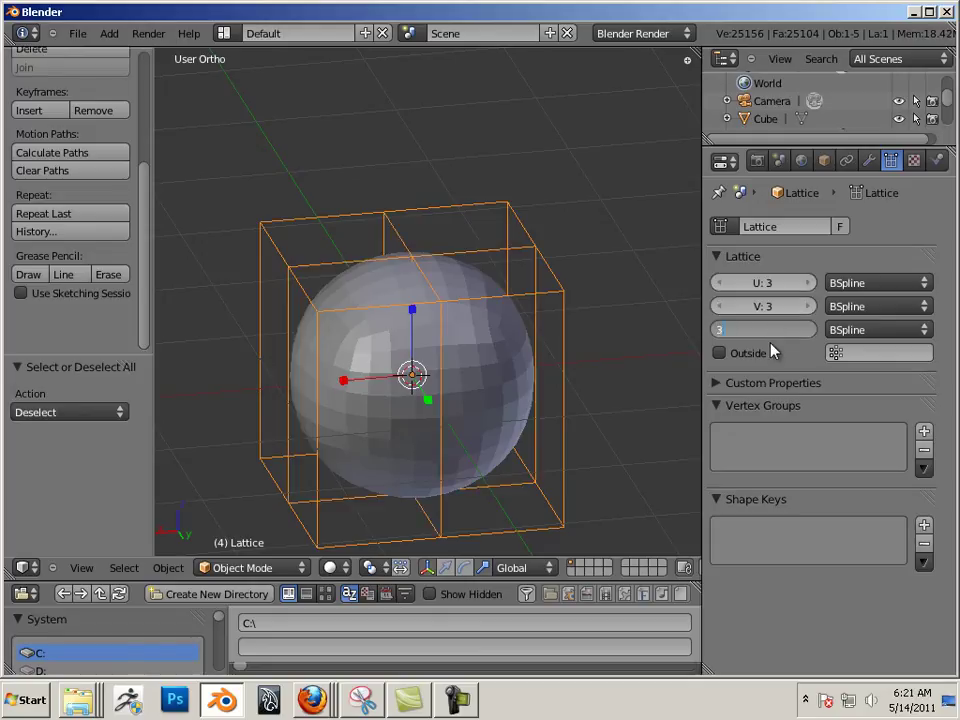
key("Return")
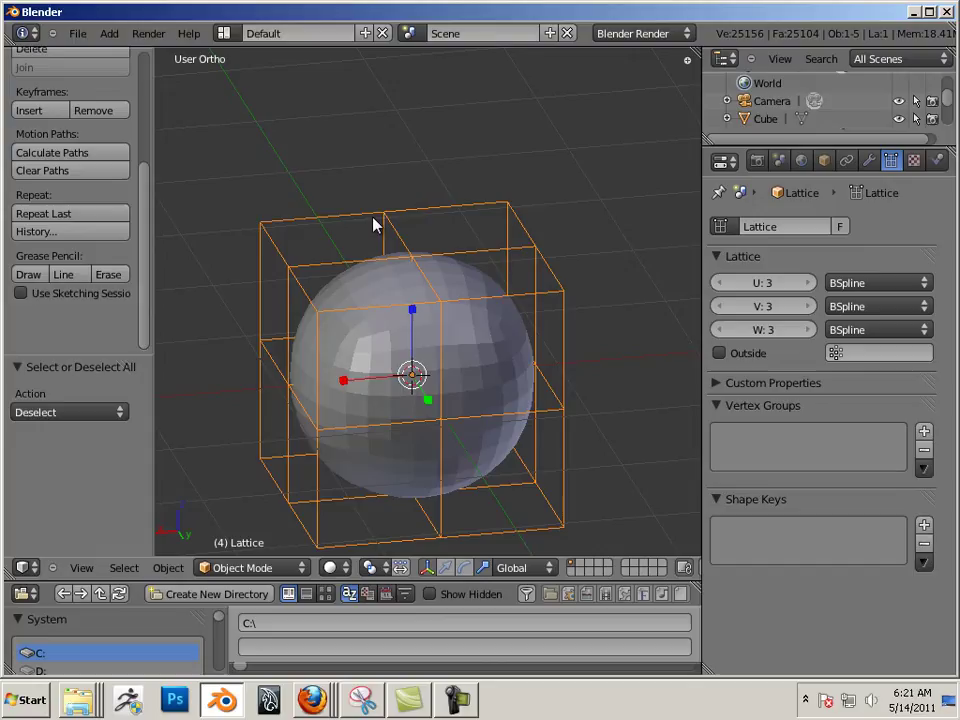
middle_click_drag(601, 318, 556, 299, "shift")
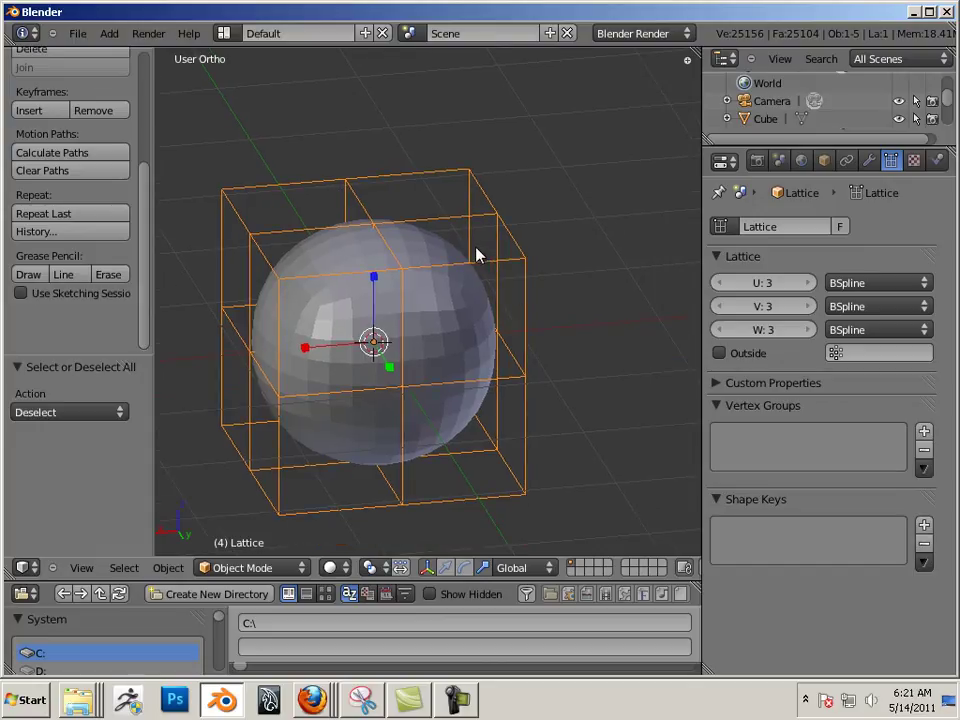
Step: Name the lattice object 'George' in the Object tab, then return to its Lattice data
left_click(825, 166)
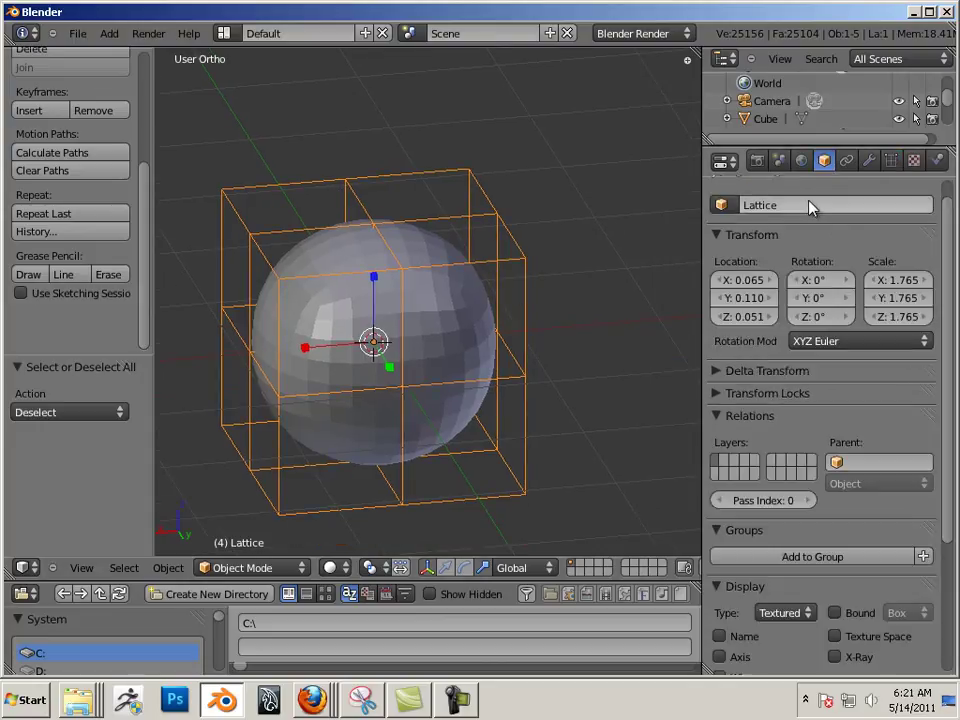
left_click(826, 204)
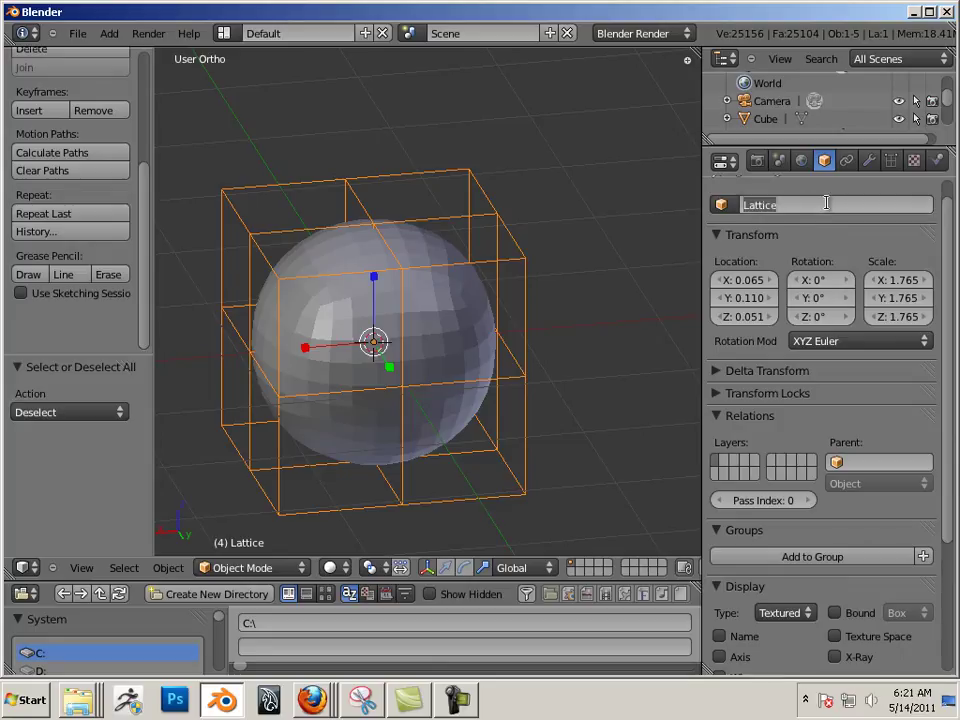
type("George")
key("Return")
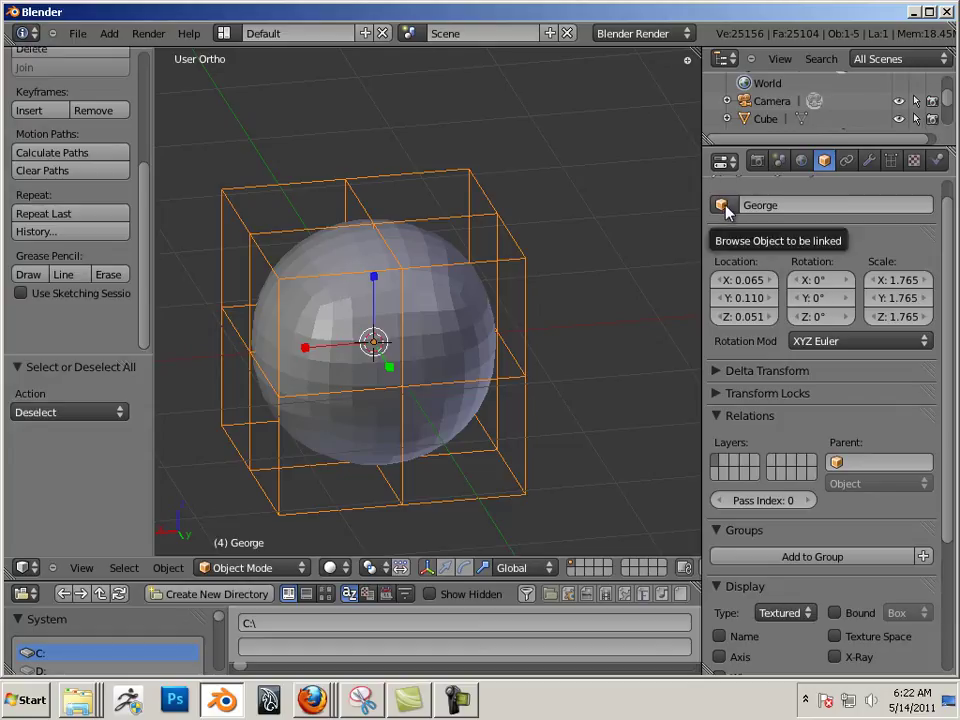
left_click(891, 161)
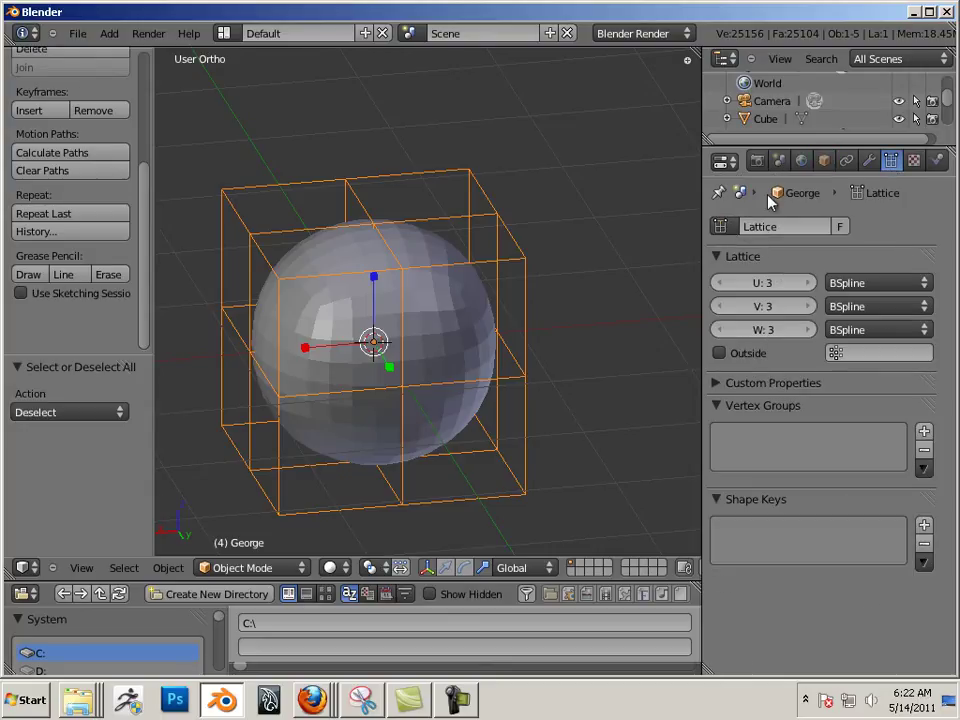
Step: Select the sphere Cube and add a Lattice modifier to it
left_click(824, 161)
right_click(463, 321)
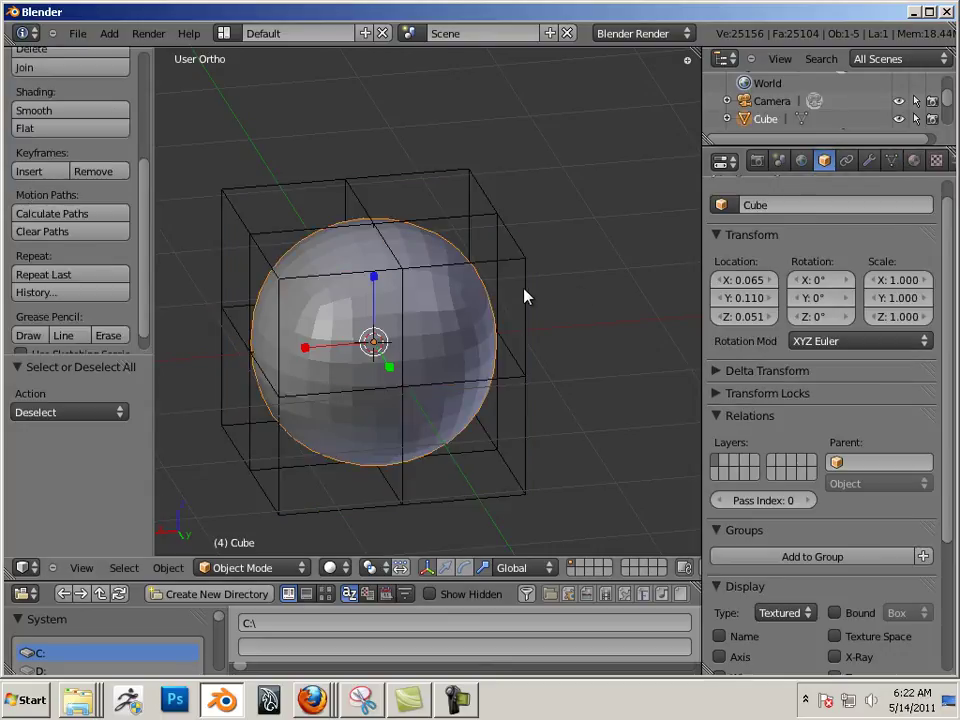
left_click(867, 163)
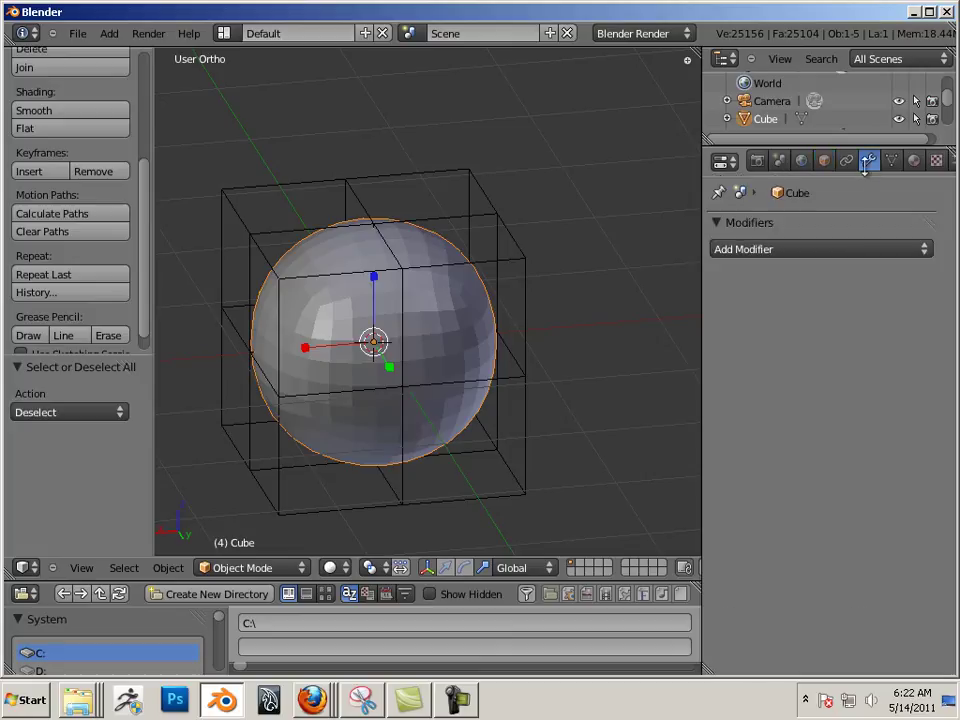
left_click(832, 250)
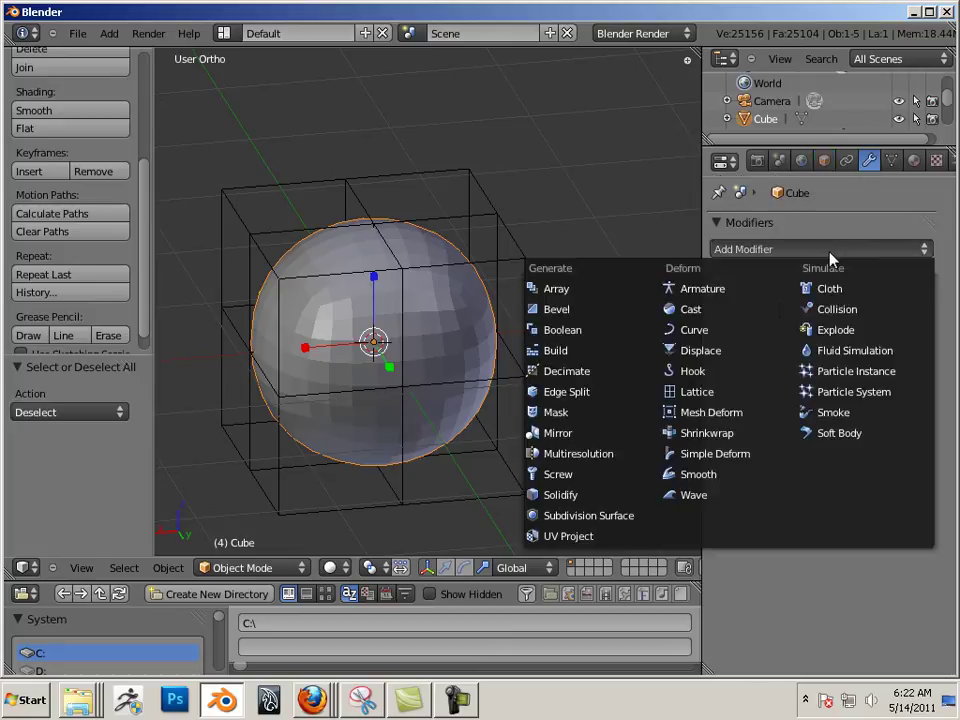
left_click(737, 394)
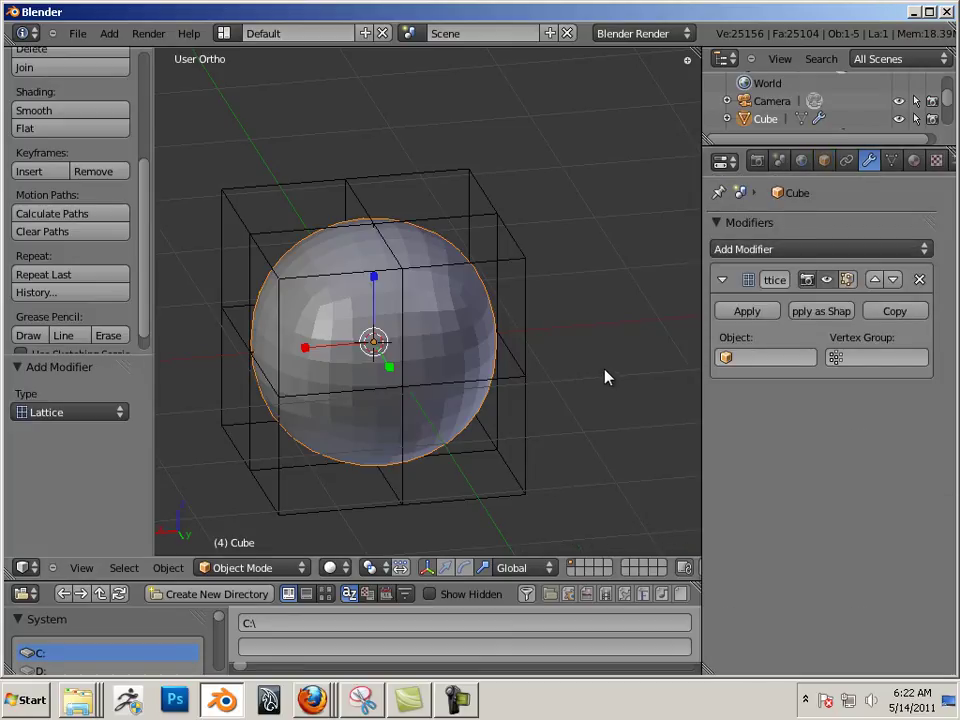
Step: Set the modifier's Object to George, then select the George lattice
right_click(563, 272)
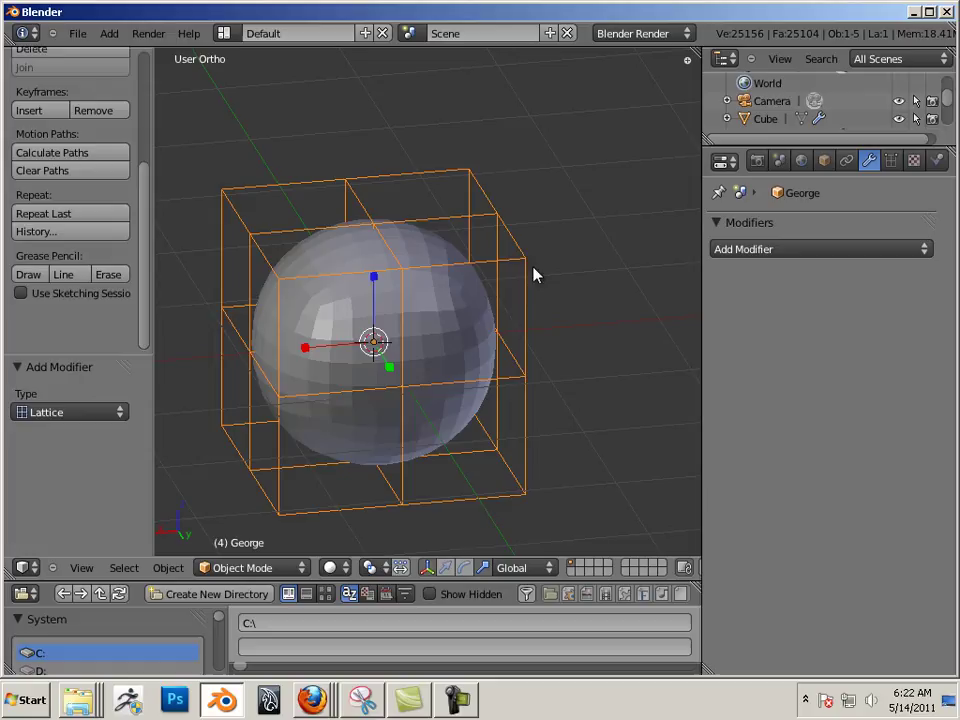
right_click(430, 341)
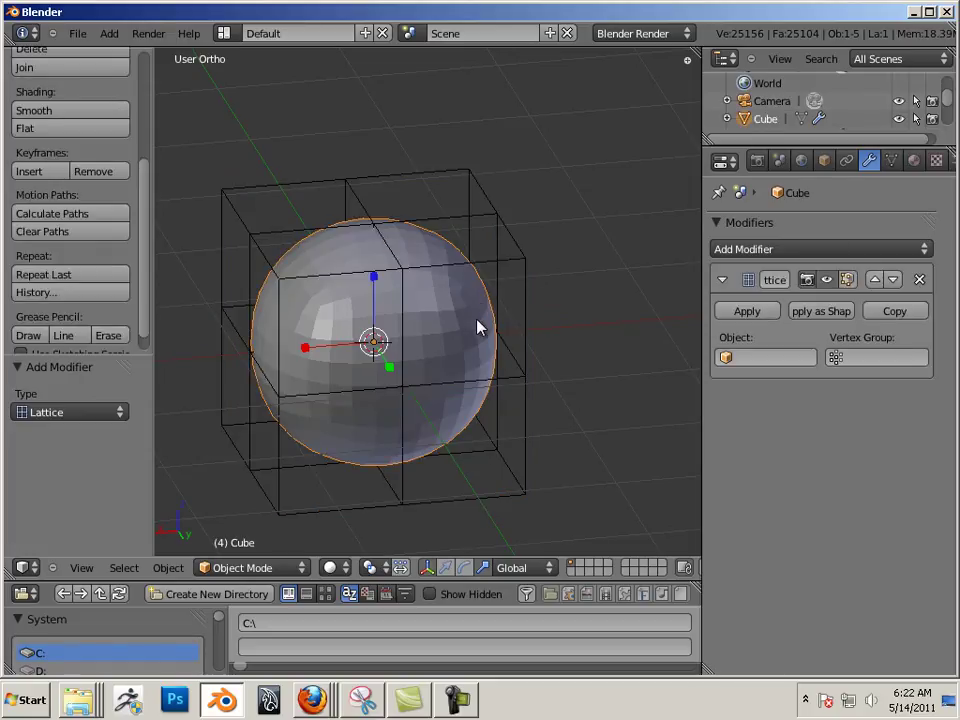
left_click(727, 360)
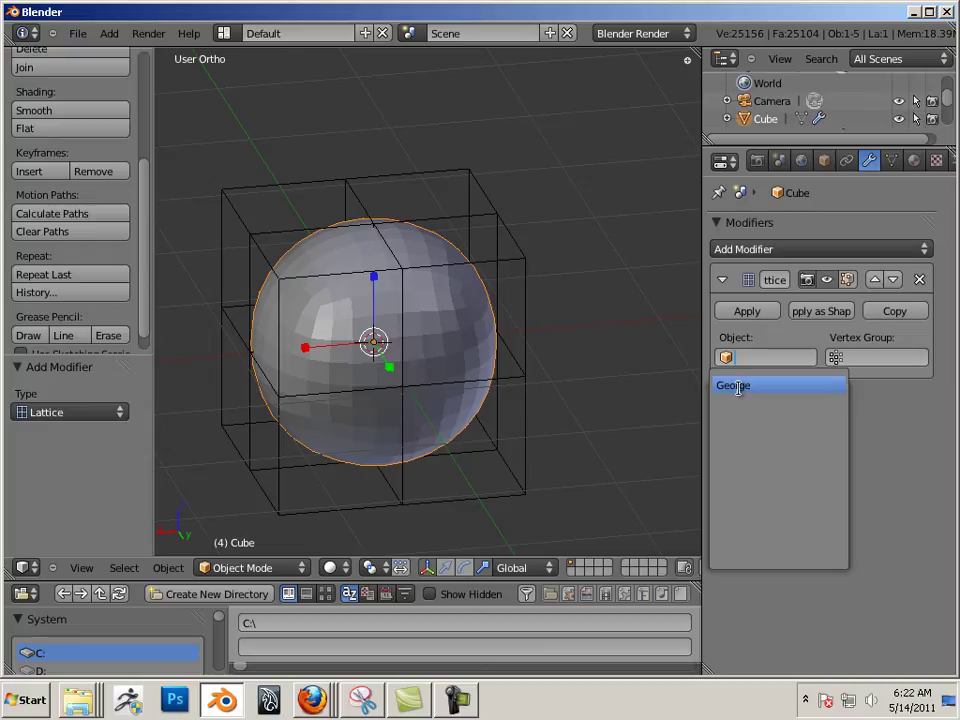
left_click(737, 386)
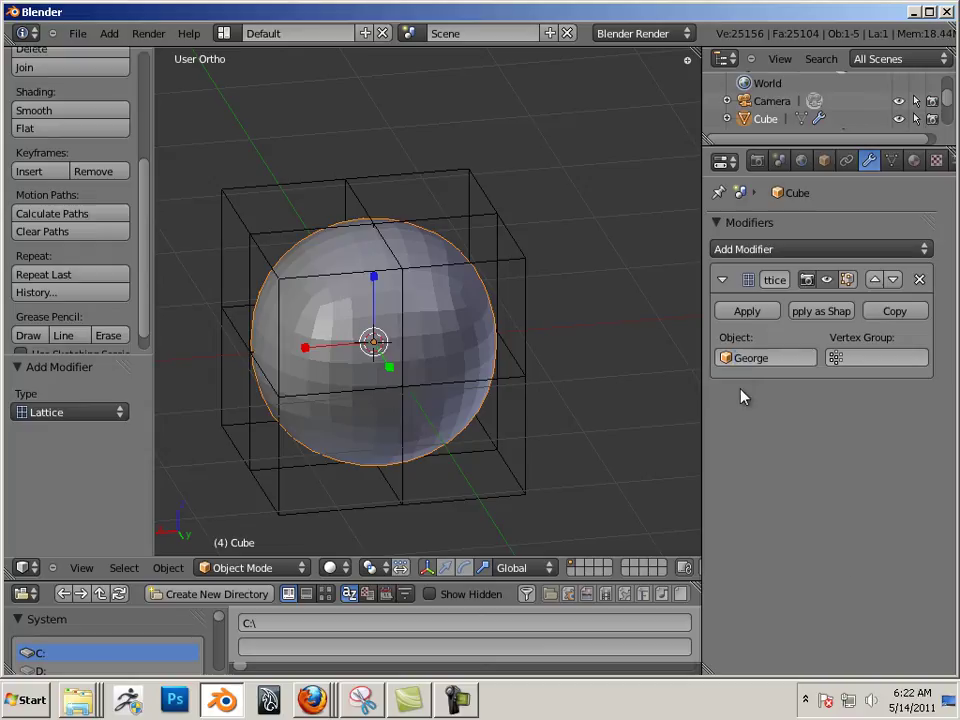
right_click(527, 297)
middle_click_drag(562, 317, 567, 377)
Step: In the lattice's Edit Mode, box-select the top-right and top-left corner points
key("Tab")
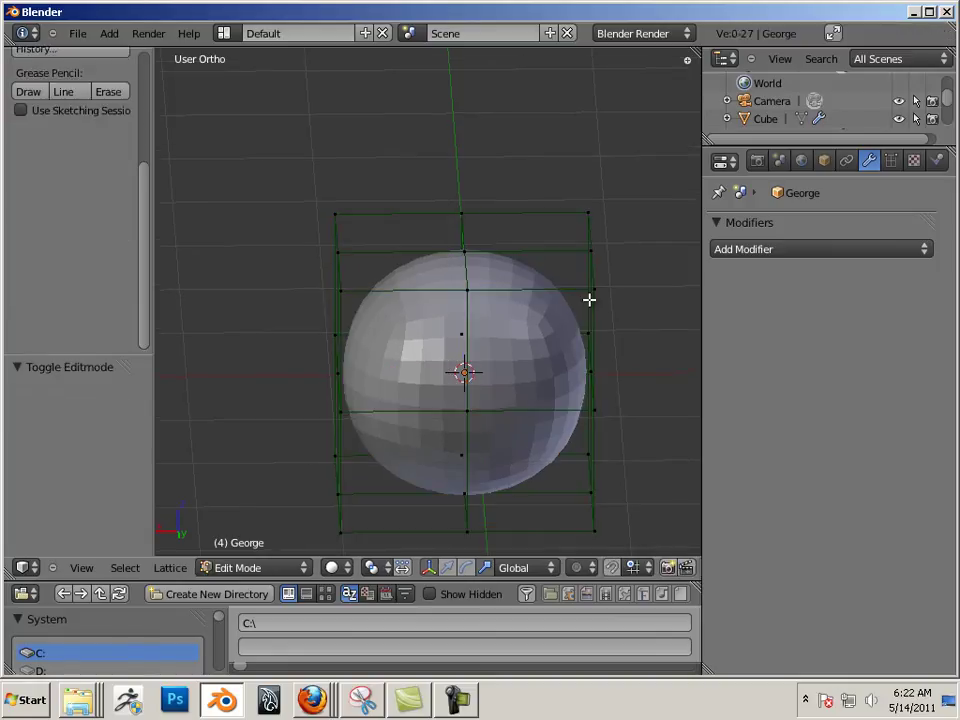
middle_click_drag(619, 379, 553, 242)
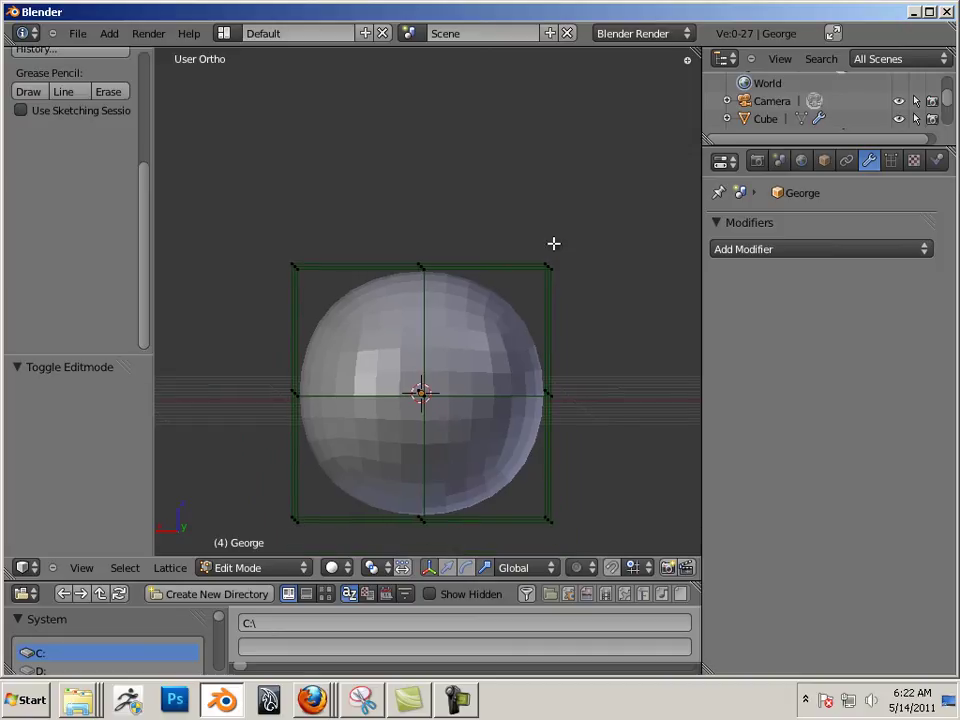
right_click(553, 244)
key("b")
left_click_drag(519, 233, 613, 313)
key("b")
left_click_drag(268, 242, 331, 311)
Step: Widen the top row of points along X, then scale it uniformly by 2.408
key("s")
key("x")
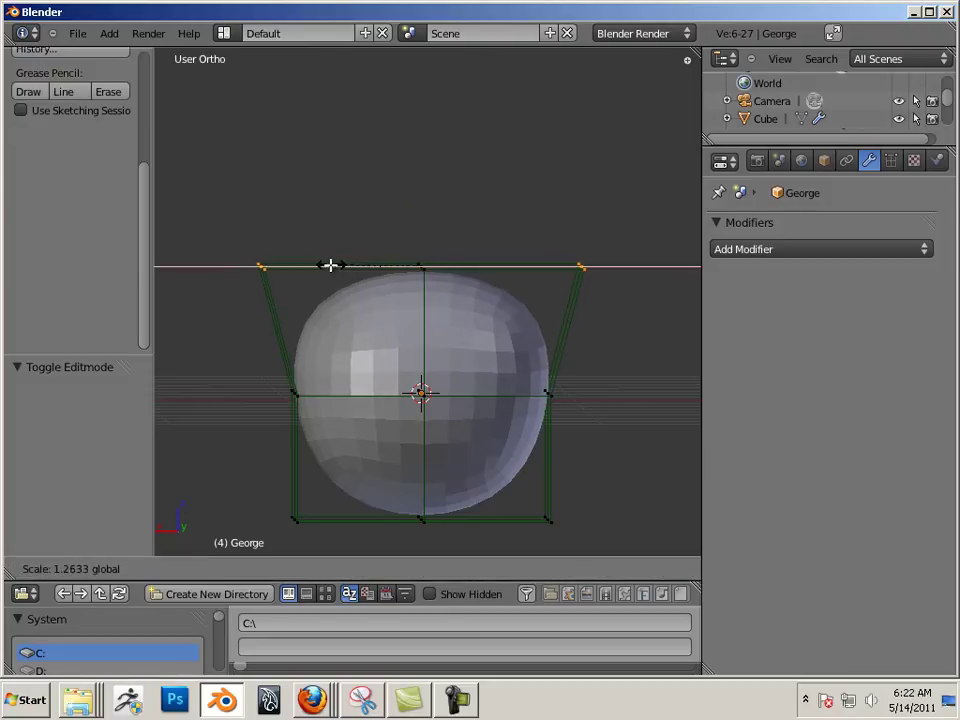
left_click(303, 260)
key("s")
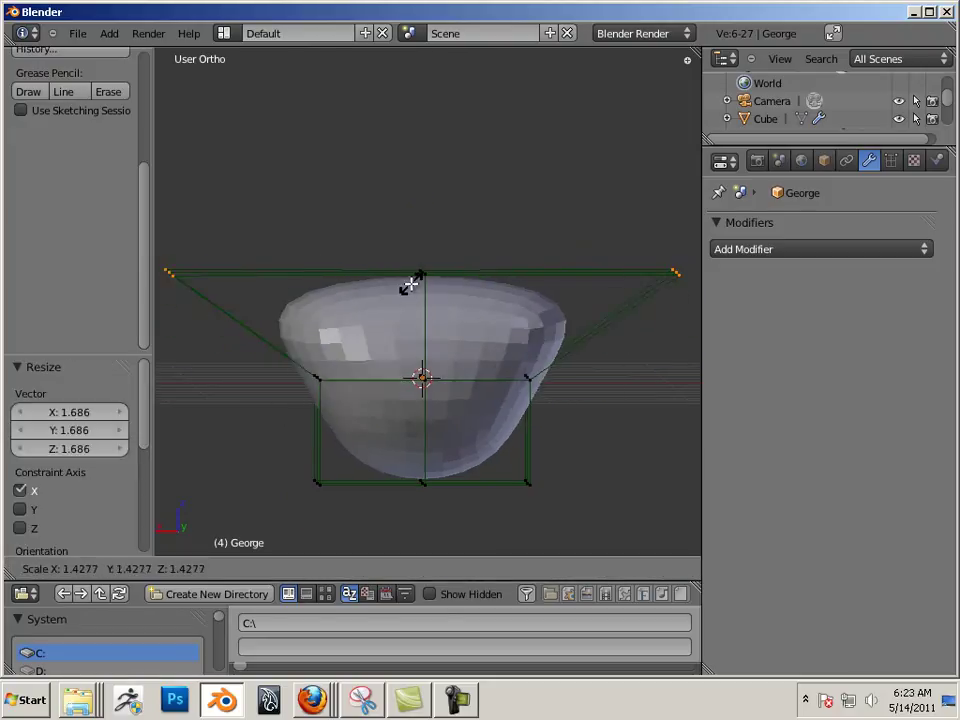
left_click(407, 293)
middle_click_drag(575, 462, 489, 336)
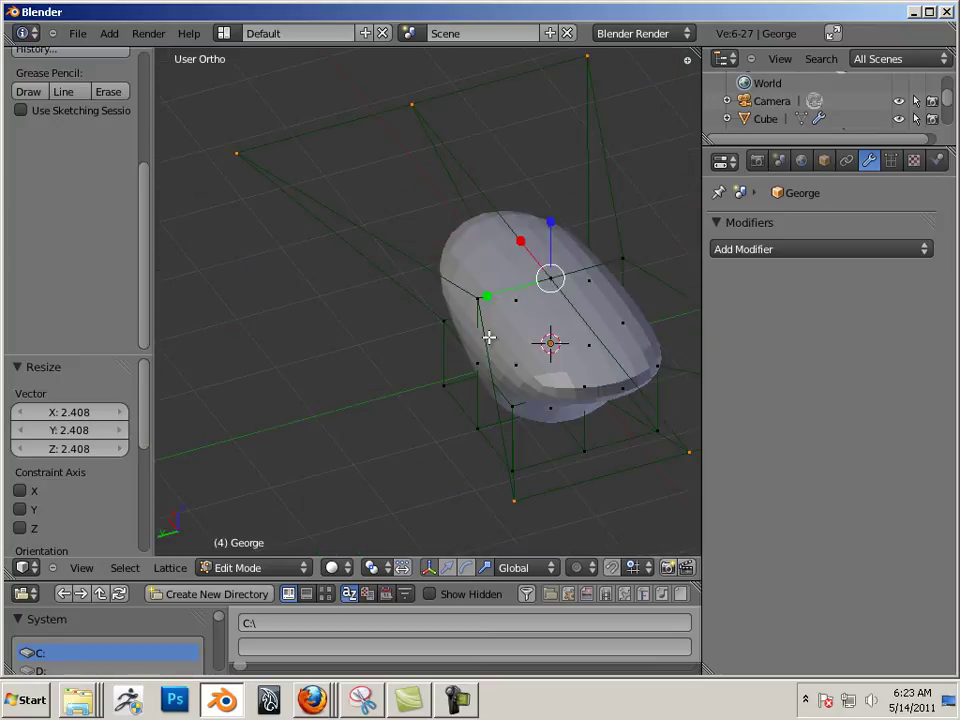
Step: Scale the selected points along Y, then cancel a further scale
key("s")
left_click(405, 300)
middle_click_drag(456, 394, 470, 284)
key("s")
left_click(495, 284)
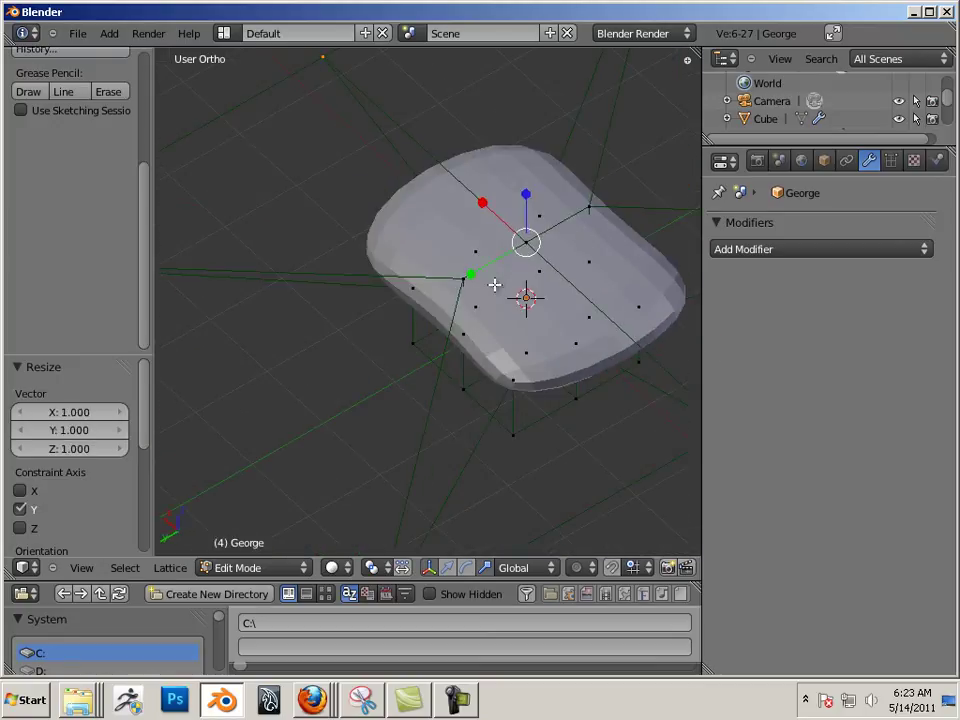
Step: Scale two top corner points by 5.252, exit Edit Mode, and select the sphere
right_click(588, 206)
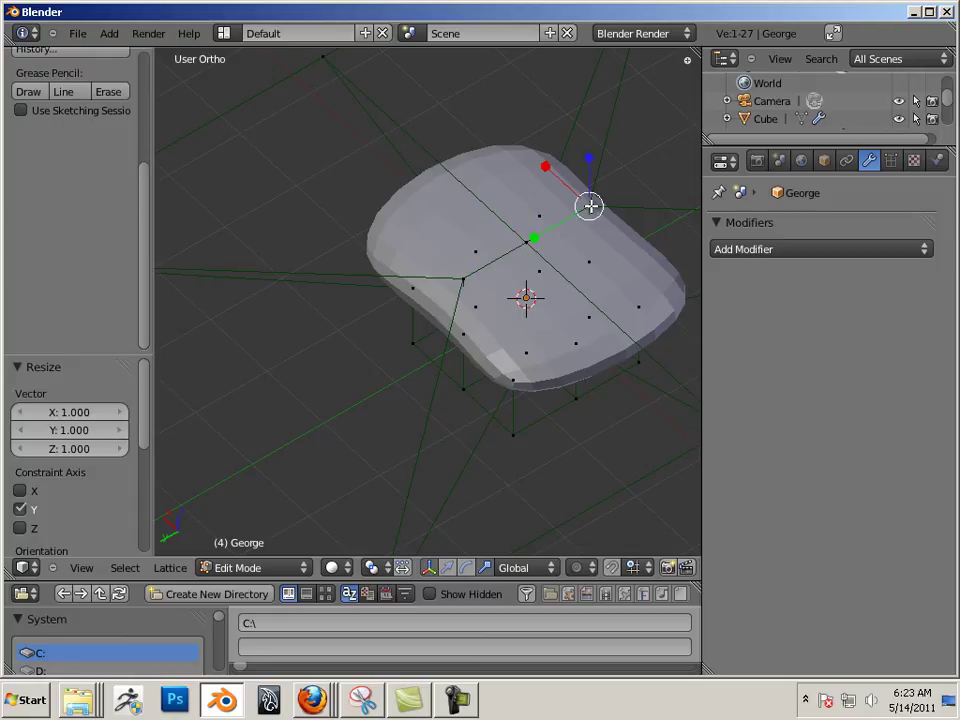
right_click(467, 279, "shift")
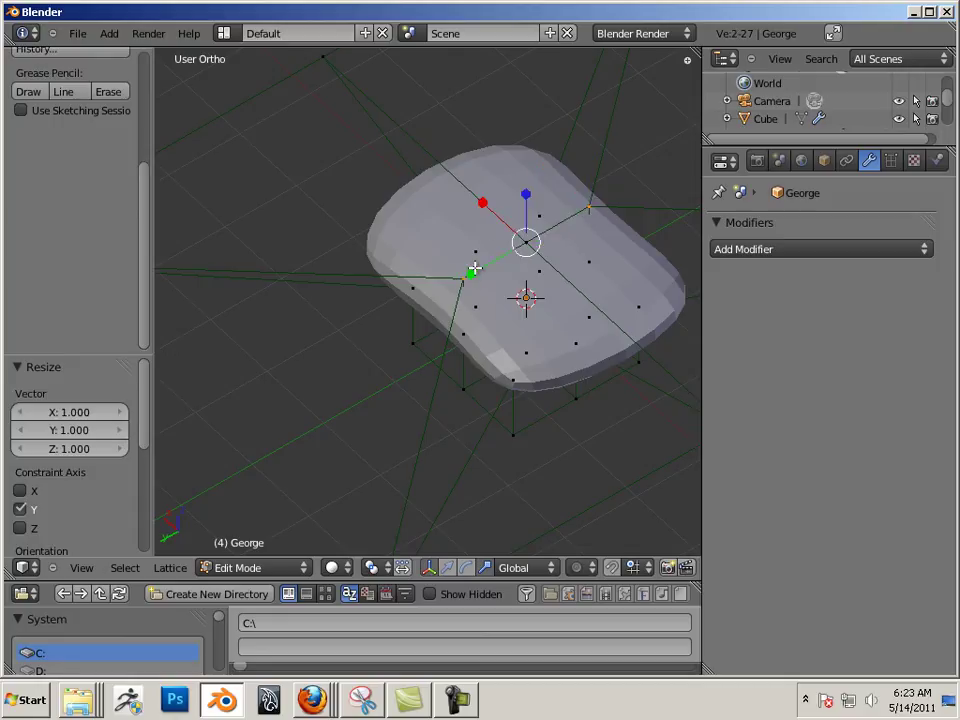
key("s")
left_click(266, 396)
middle_click_drag(266, 396, 381, 304)
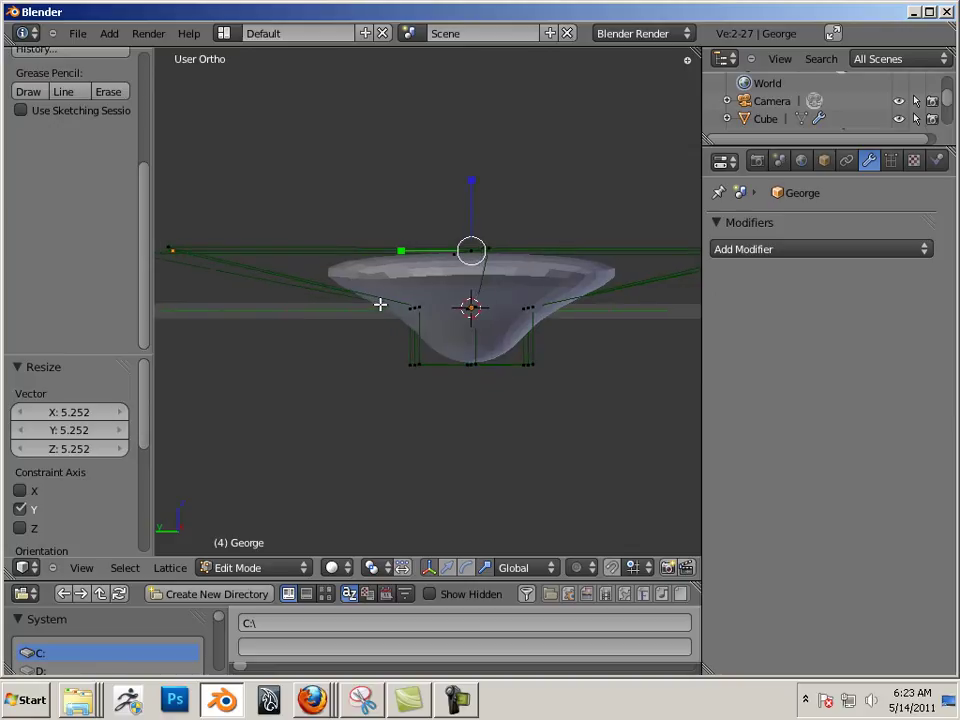
scroll(450, 317, "up", 2)
right_click(492, 309)
key("Tab")
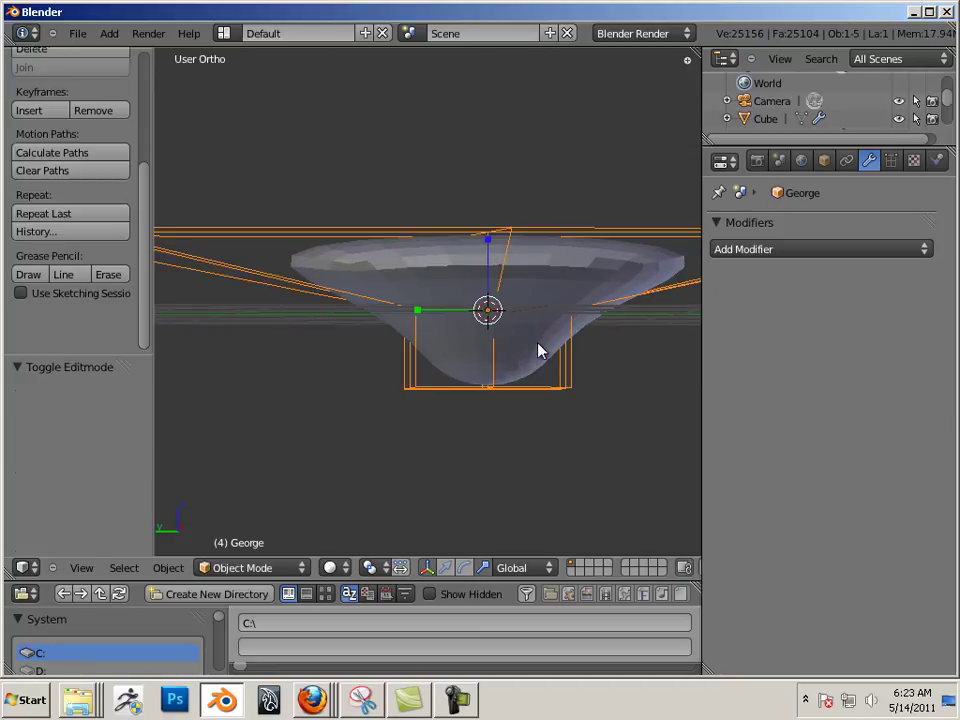
right_click(549, 282)
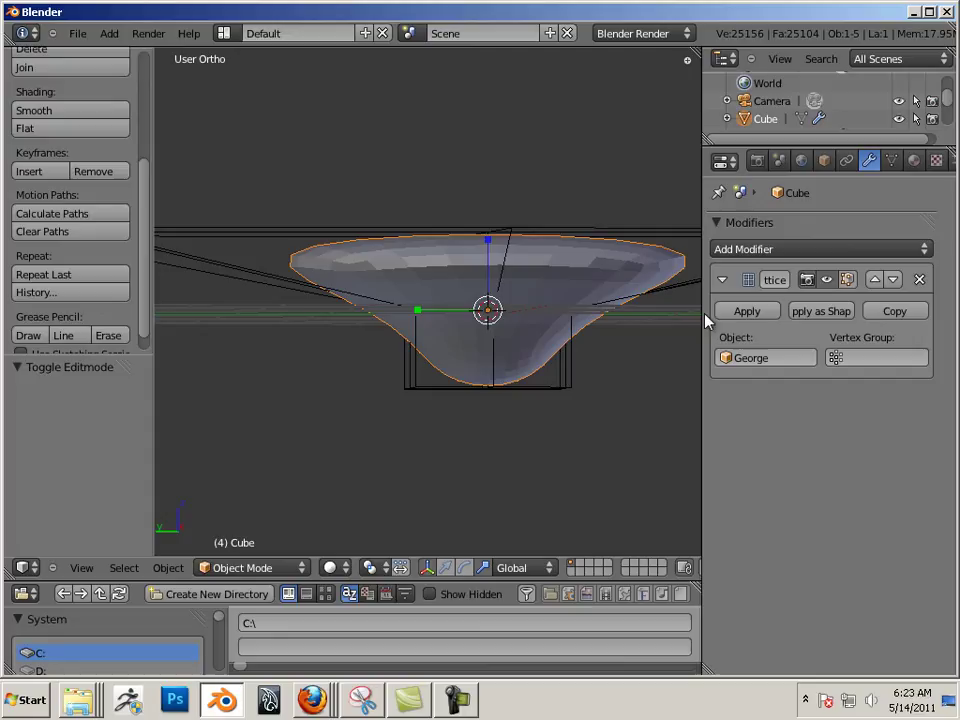
Step: Apply the sphere's Lattice modifier and select the George lattice
left_click(747, 312)
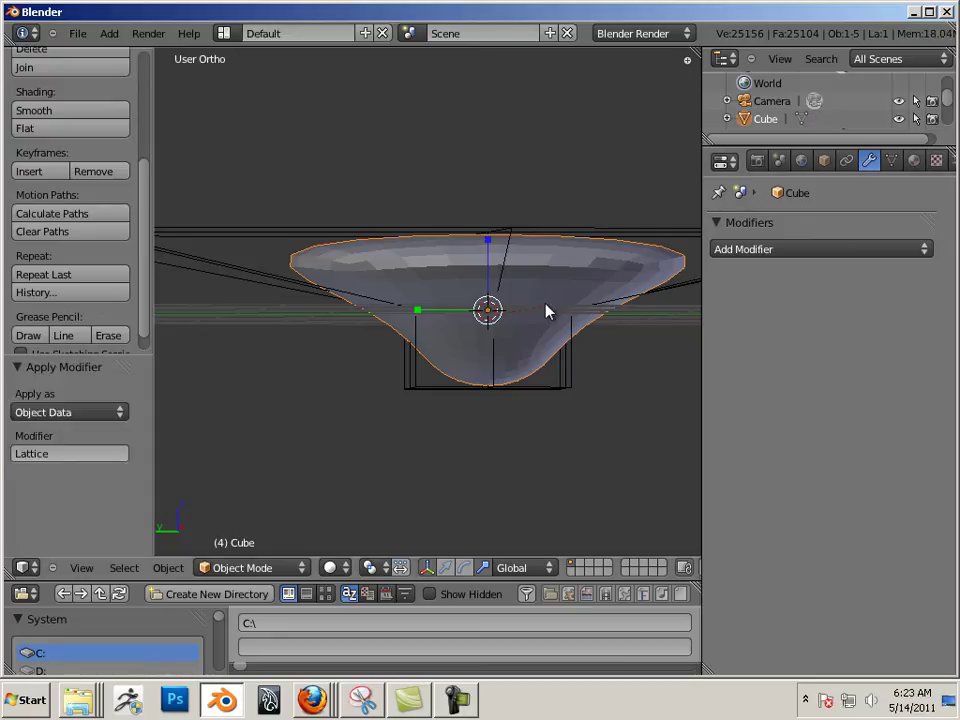
right_click(559, 361)
middle_click_drag(559, 370, 658, 409)
scroll(560, 388, "down", 3)
middle_click_drag(436, 348, 395, 322)
Step: Delete the George lattice and reselect the flared Cube mesh
key("x")
left_click(439, 321)
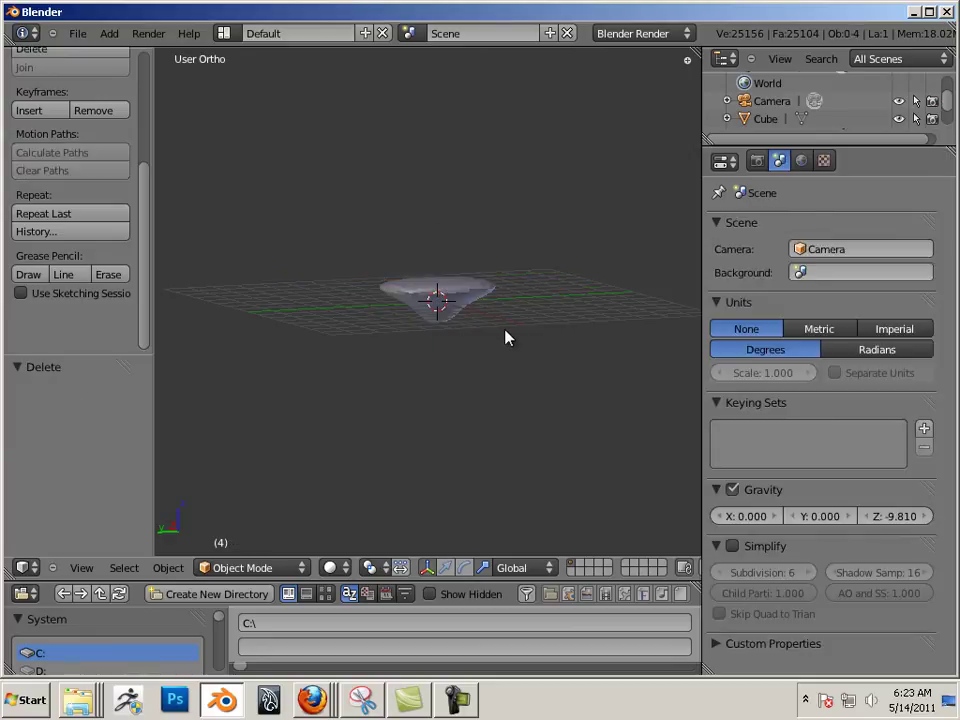
middle_click_drag(508, 336, 597, 462)
scroll(502, 376, "up", 5)
right_click(480, 339)
scroll(597, 462, "down", 5)
middle_click_drag(246, 328, 422, 342)
Step: Delete the flared Cube
scroll(504, 360, "up", 3)
middle_click_drag(504, 360, 620, 358)
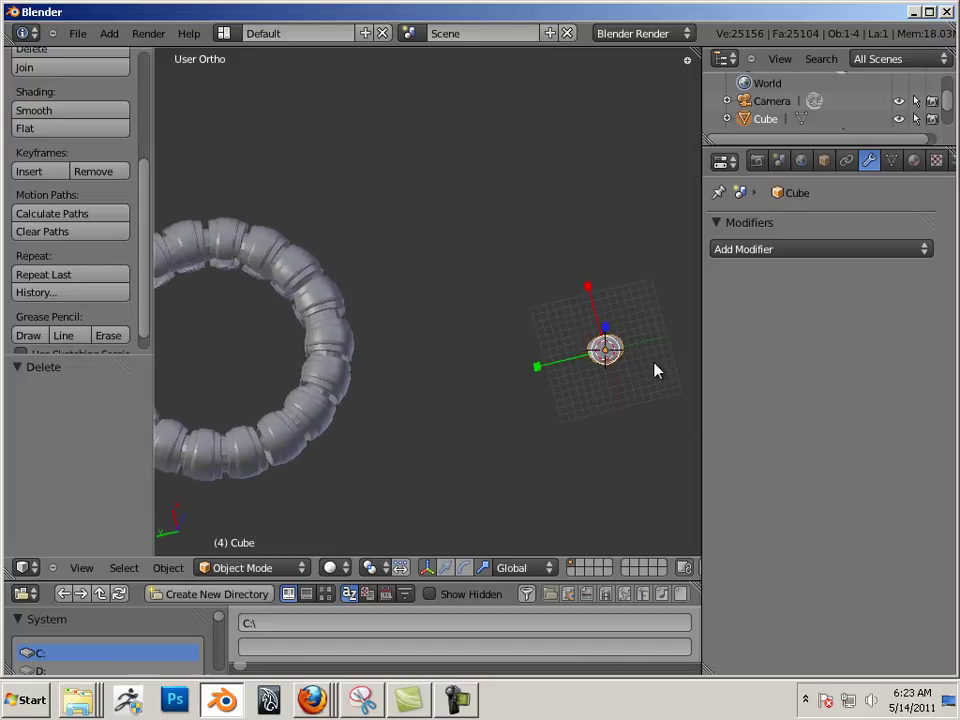
key("x")
left_click(634, 360)
Step: Select the segmented ring and set its origin to geometry
right_click(345, 350)
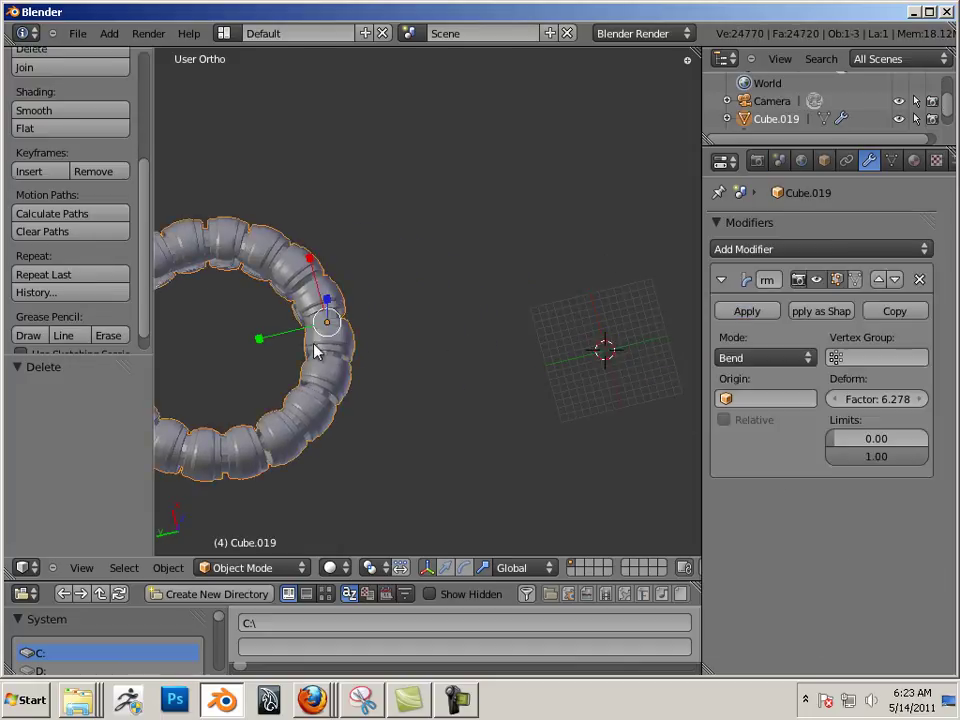
left_click(168, 567)
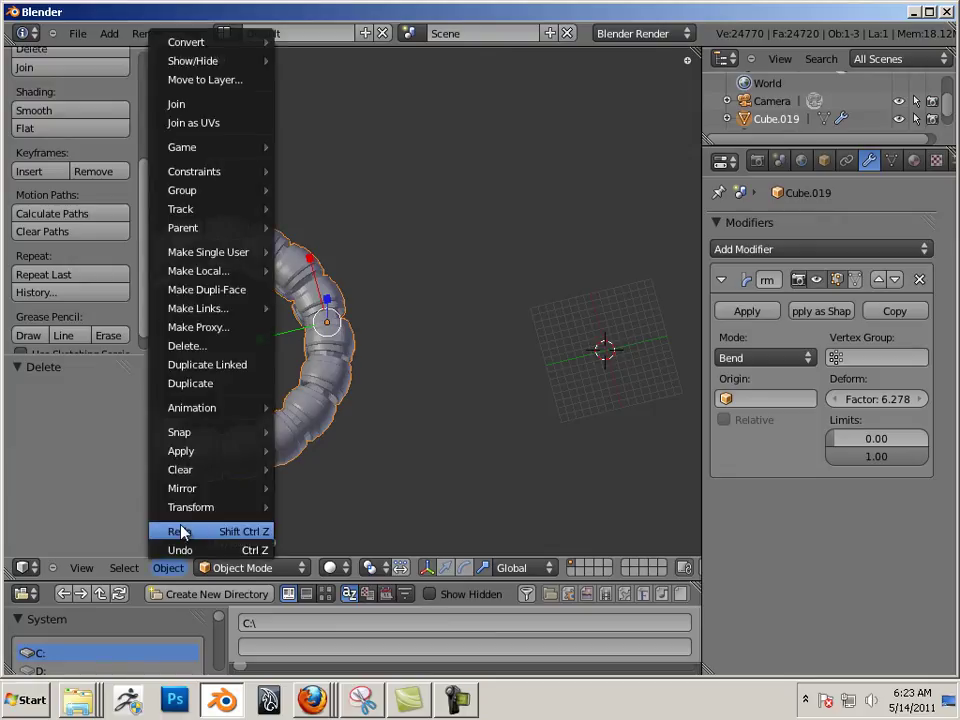
mouse_move(199, 490)
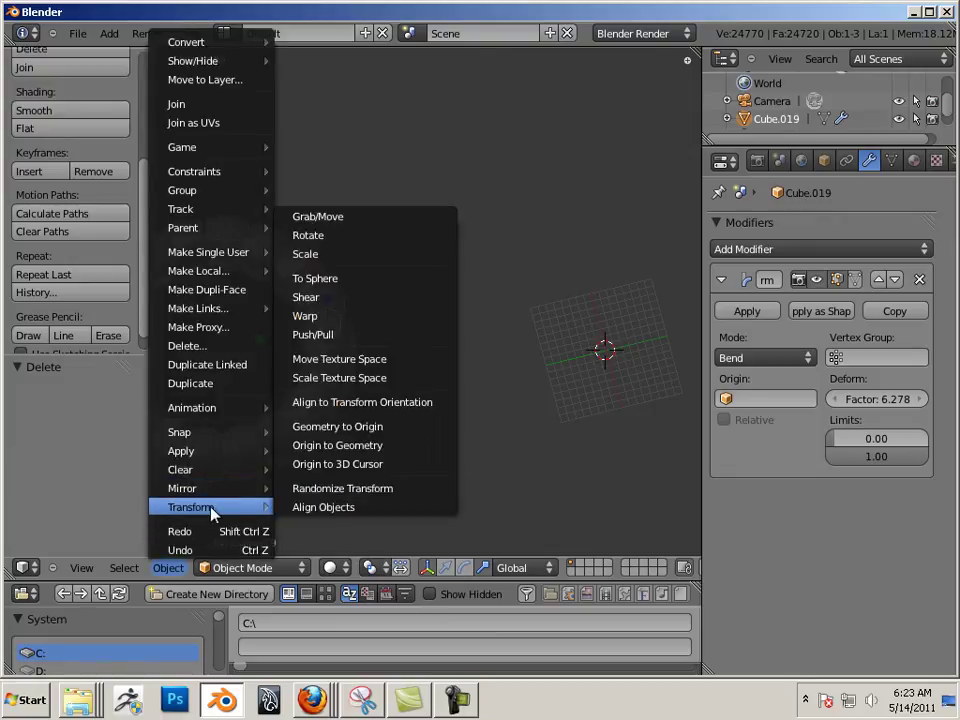
left_click(322, 448)
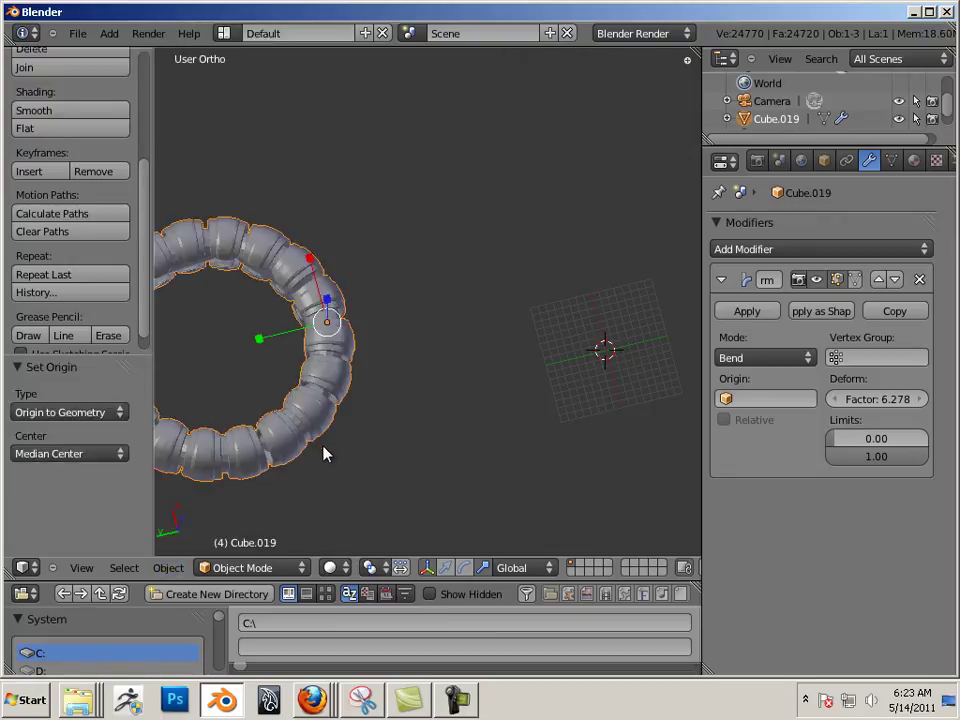
Step: Apply the ring's SimpleDeform Bend modifier and recentre its origin on the geometry
left_click(169, 567)
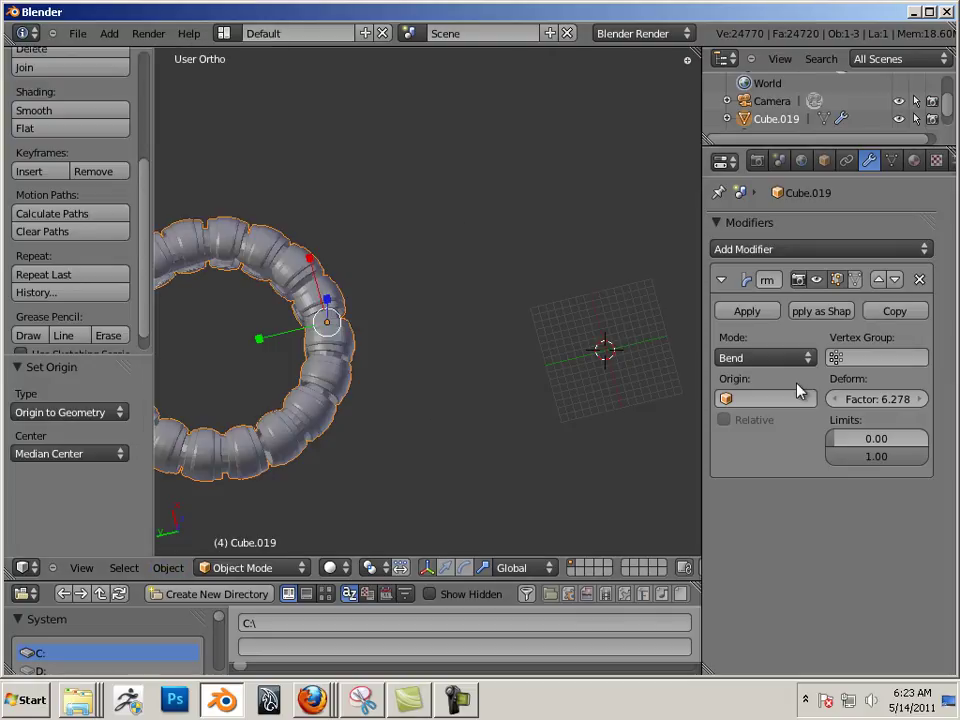
left_click(763, 313)
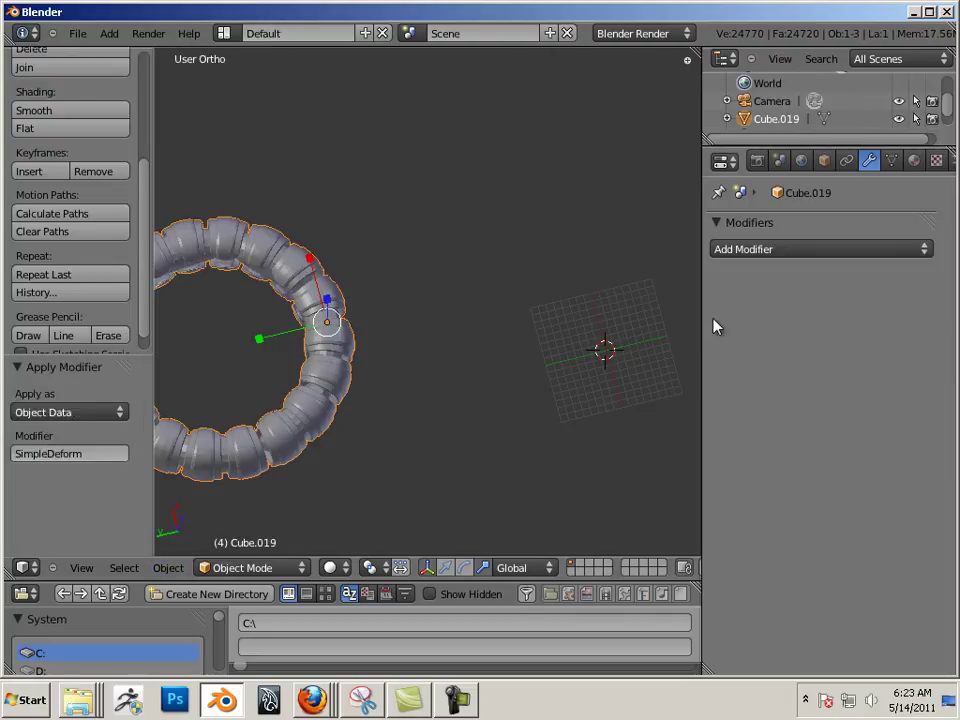
left_click(167, 568)
mouse_move(212, 507)
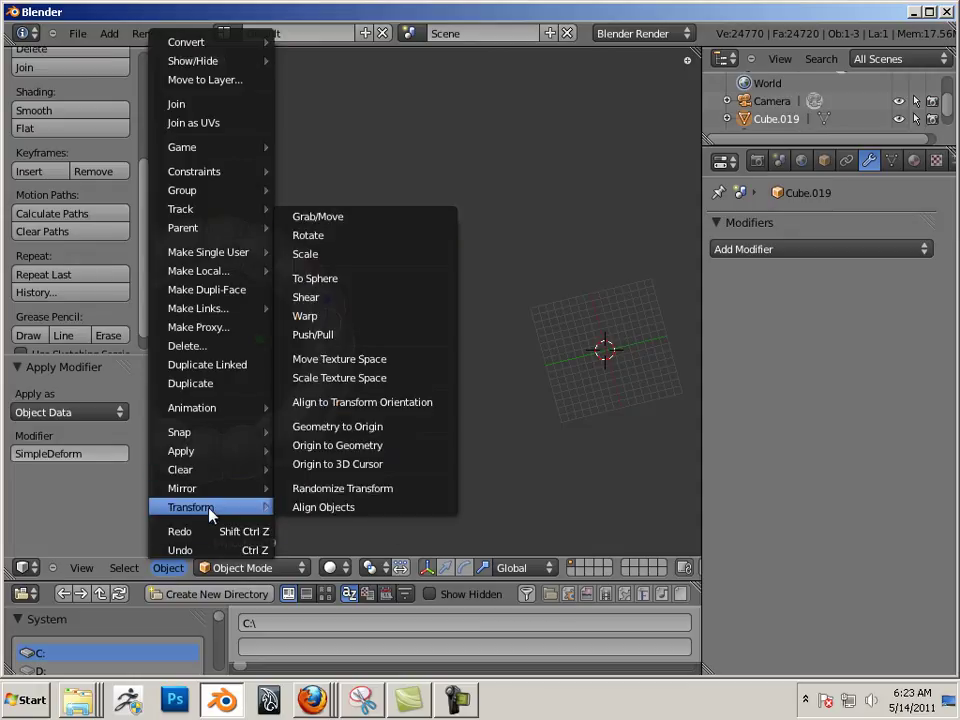
left_click(338, 445)
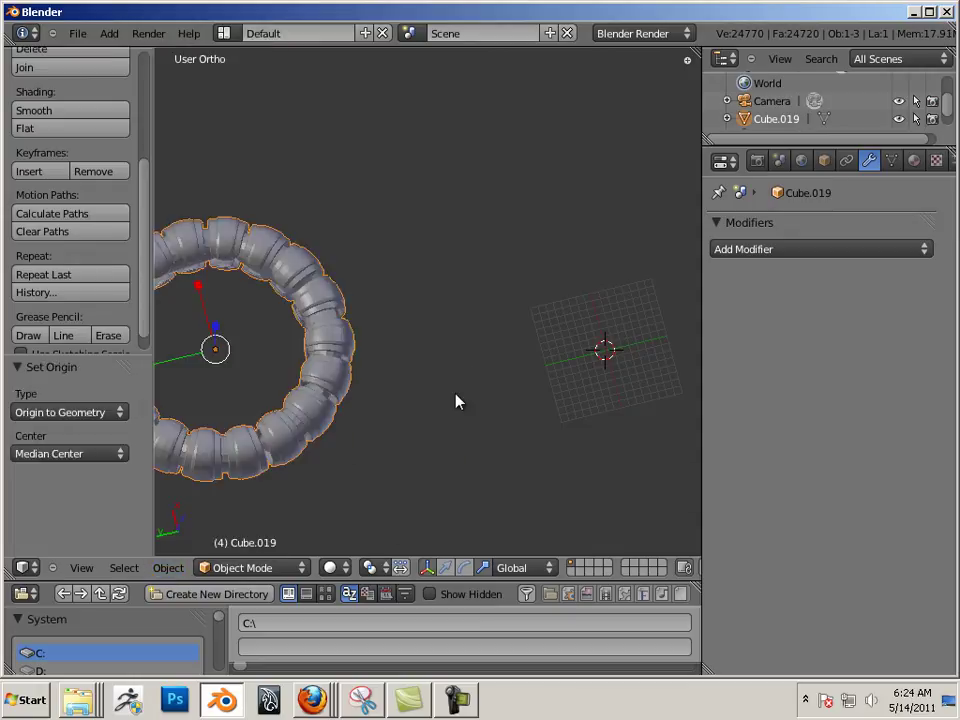
Step: Move the ring along Y toward the world centre
scroll(456, 401, "down", 3)
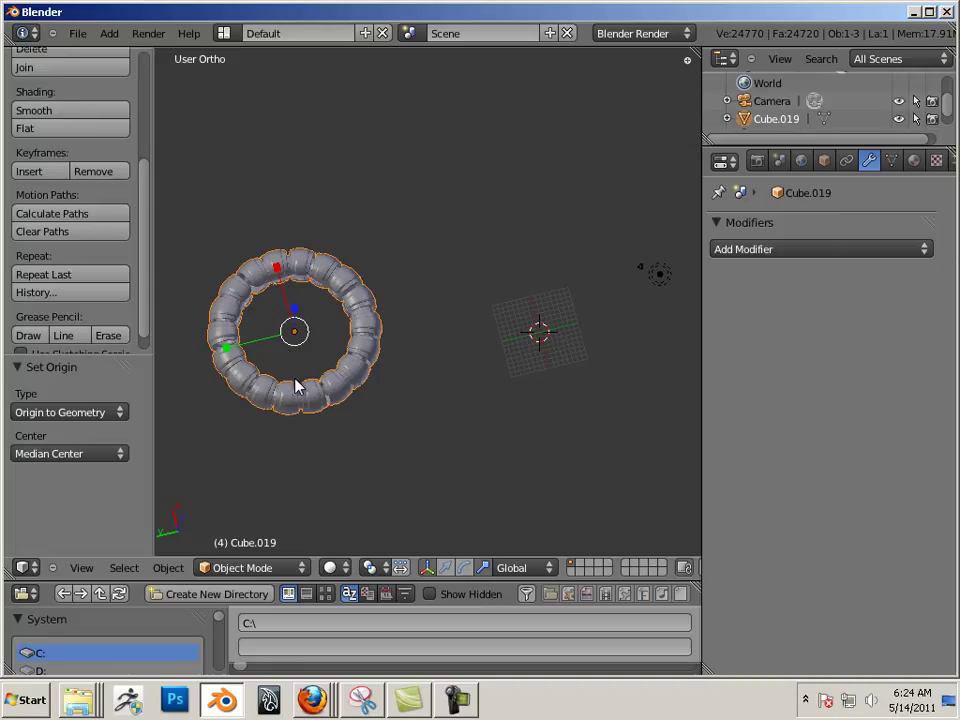
key("g")
key("y")
left_click(510, 328)
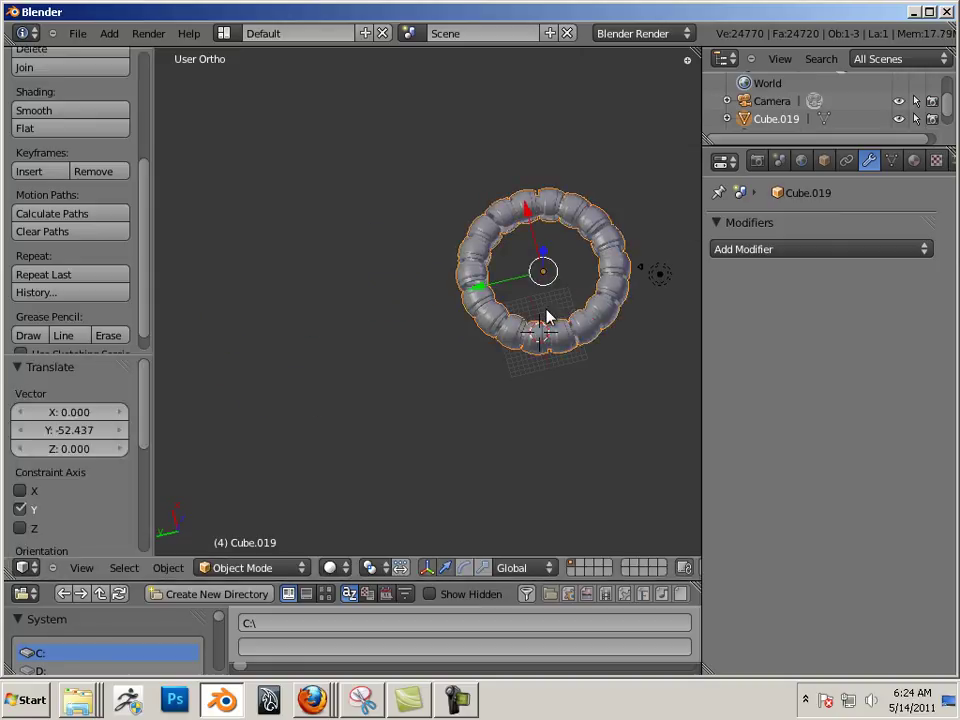
Step: In Right view, drop the ring onto the ground along Z, adjust Y, then check from Top view
key("KP_3")
key("g")
key("z")
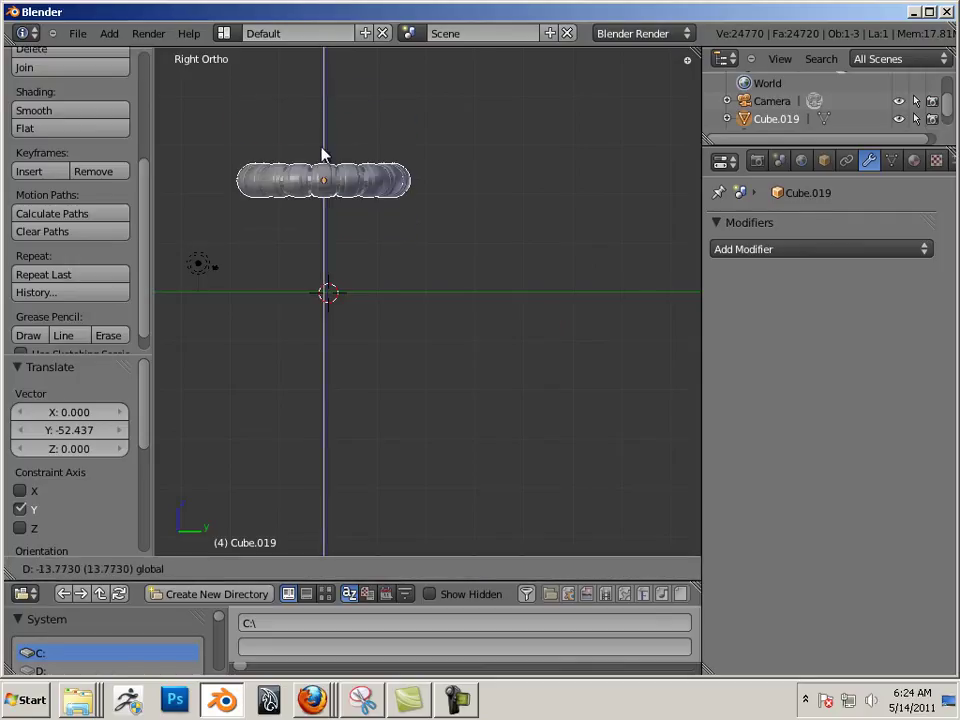
left_click(347, 282)
key("g")
key("y")
left_click(375, 293)
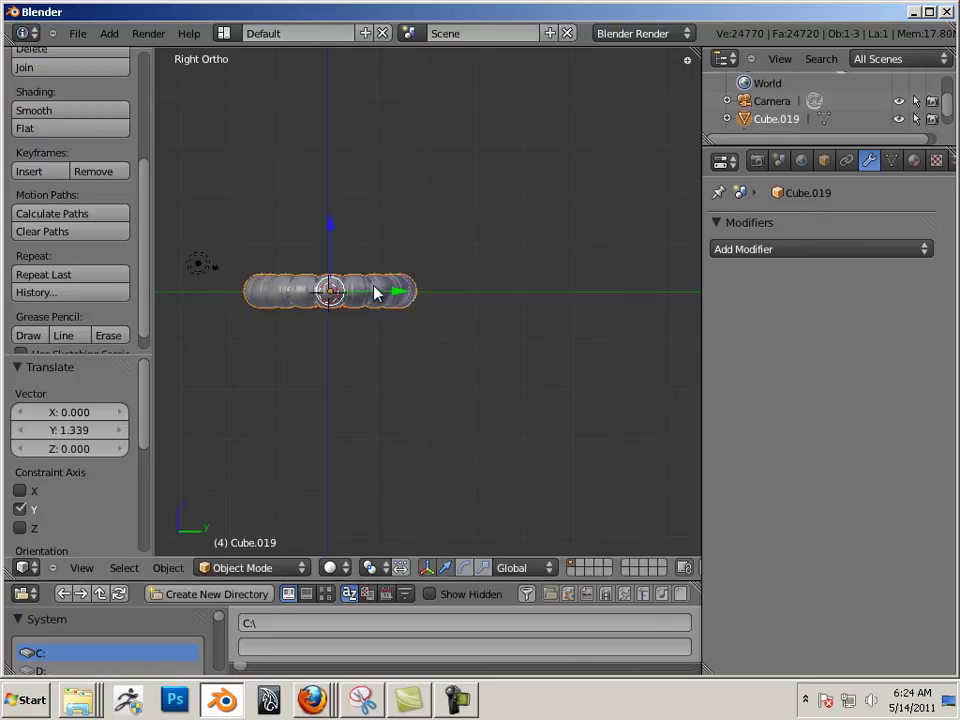
key("KP_7")
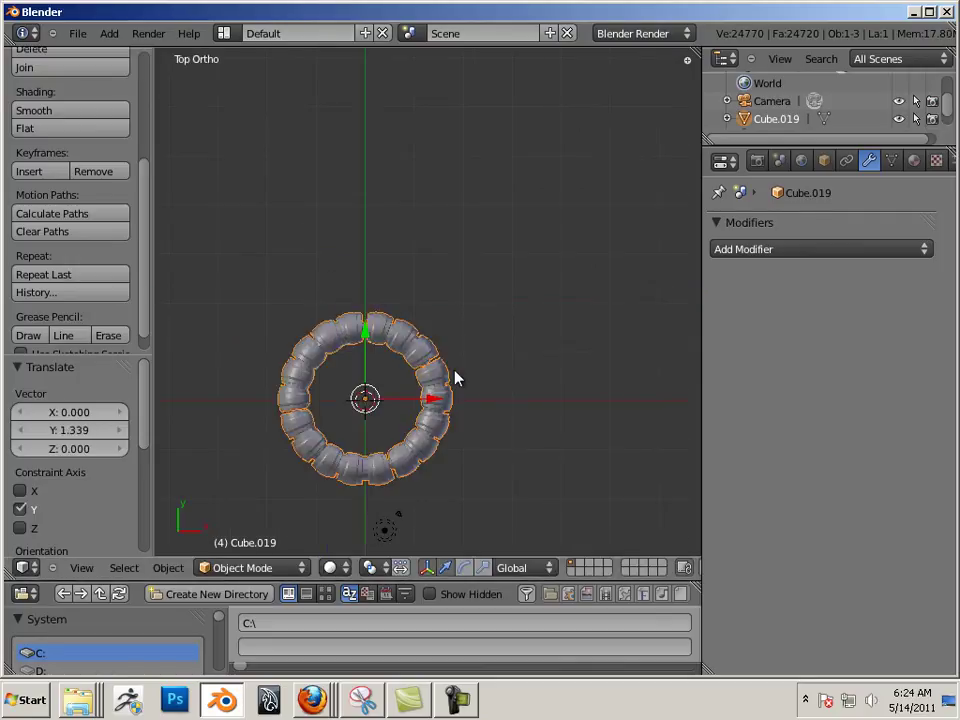
middle_click_drag(489, 400, 559, 272, "shift")
scroll(559, 272, "up", 5)
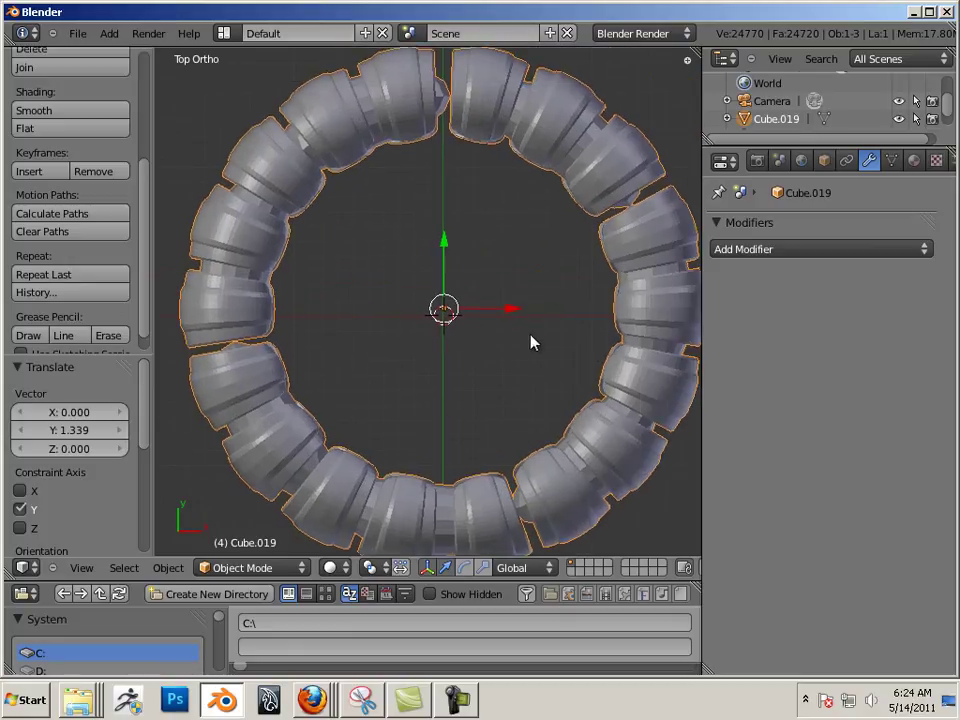
scroll(531, 339, "down", 2)
Step: Add a lattice, scale it up around the ring, and flatten it along Z to the ring's thickness
left_click(109, 33)
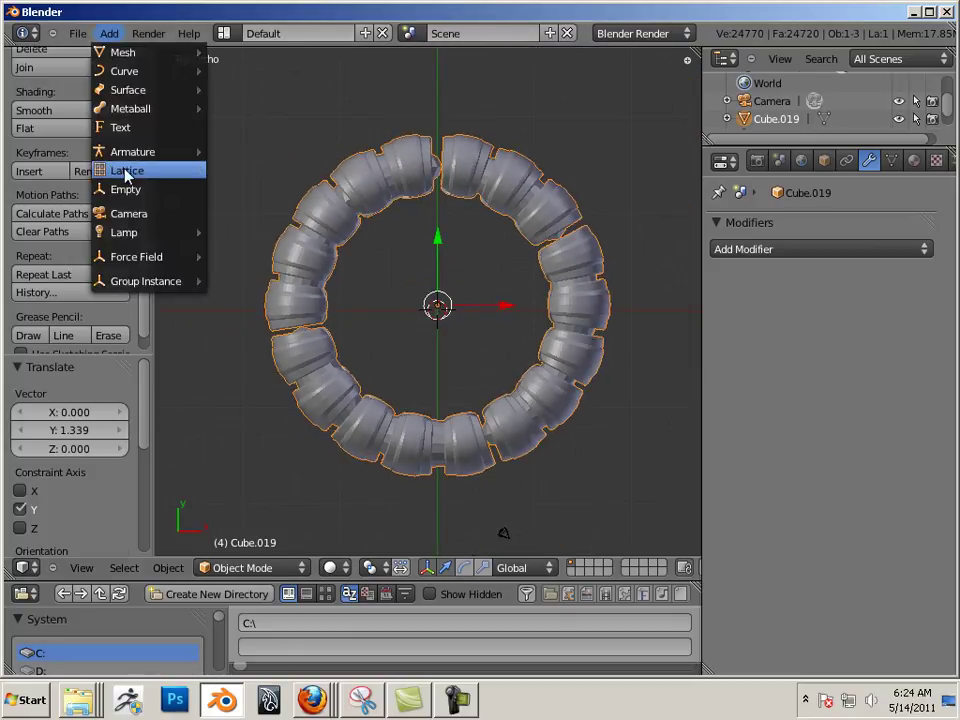
left_click(110, 171)
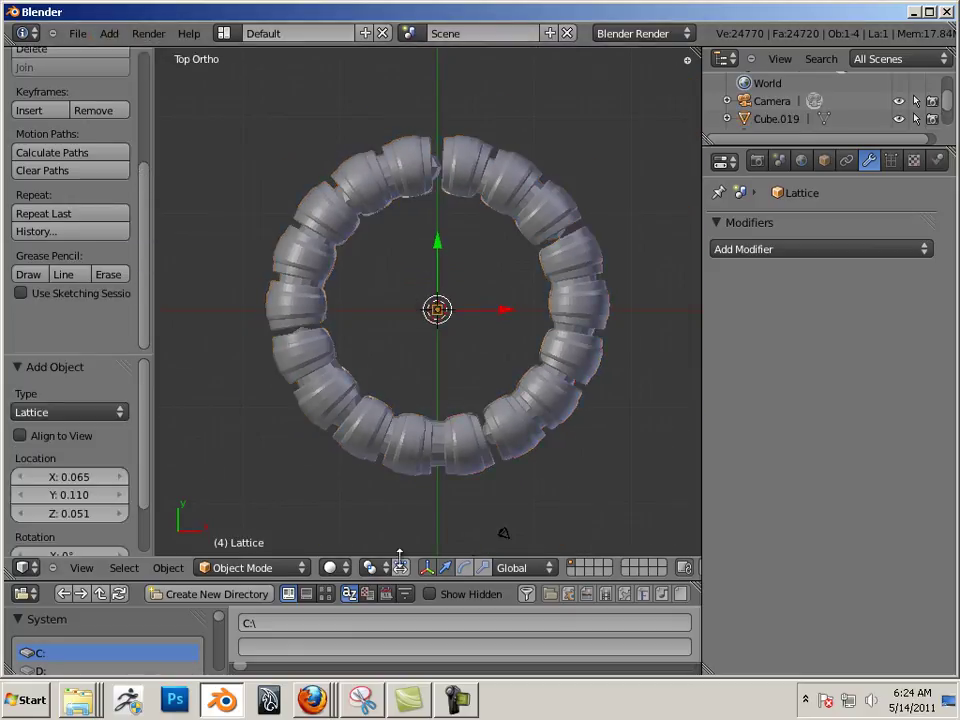
left_click(484, 568)
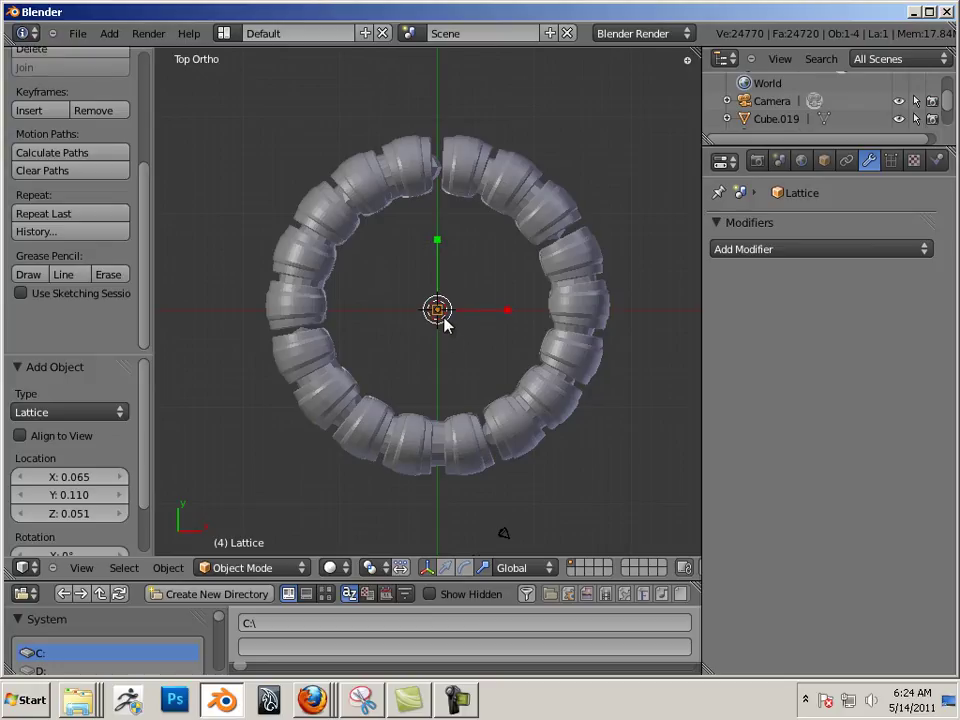
left_click_drag(443, 318, 800, 442)
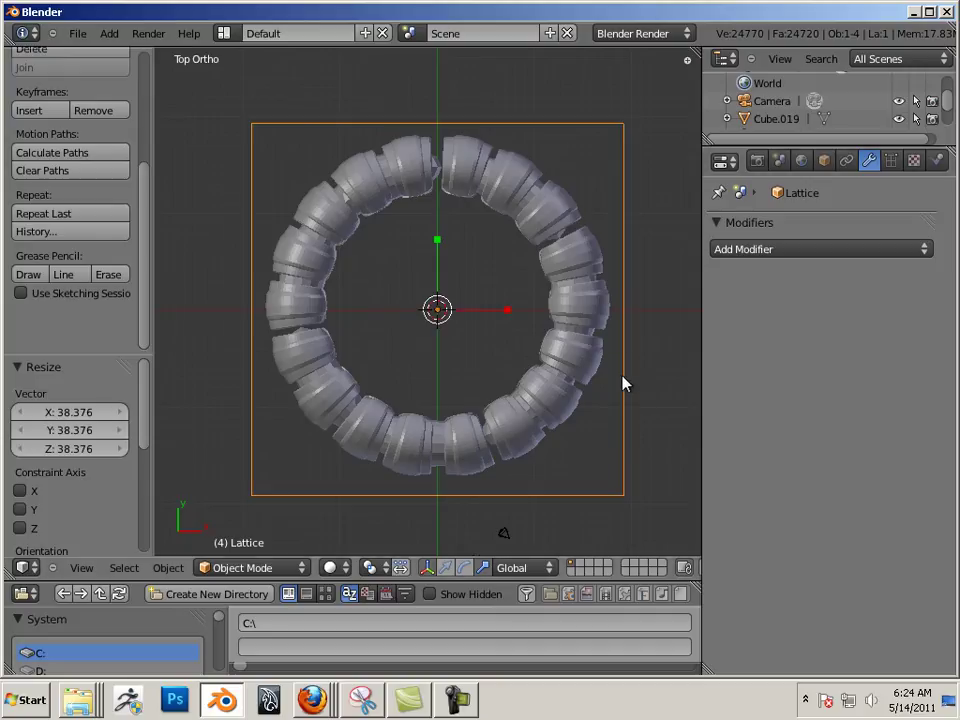
key("KP_3")
key("s")
key("z")
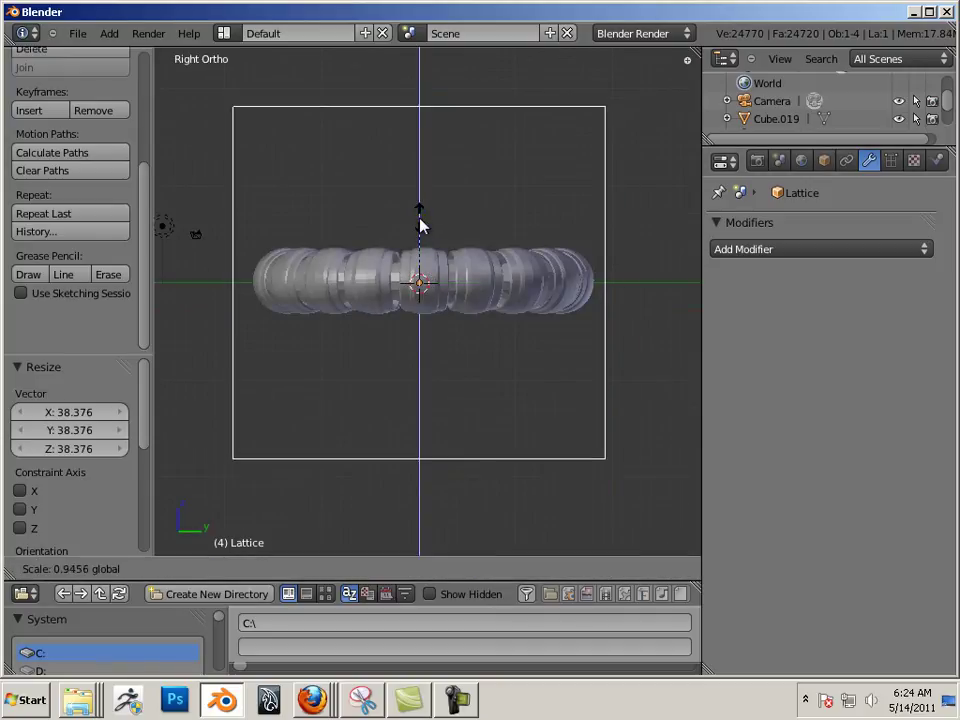
left_click(414, 281)
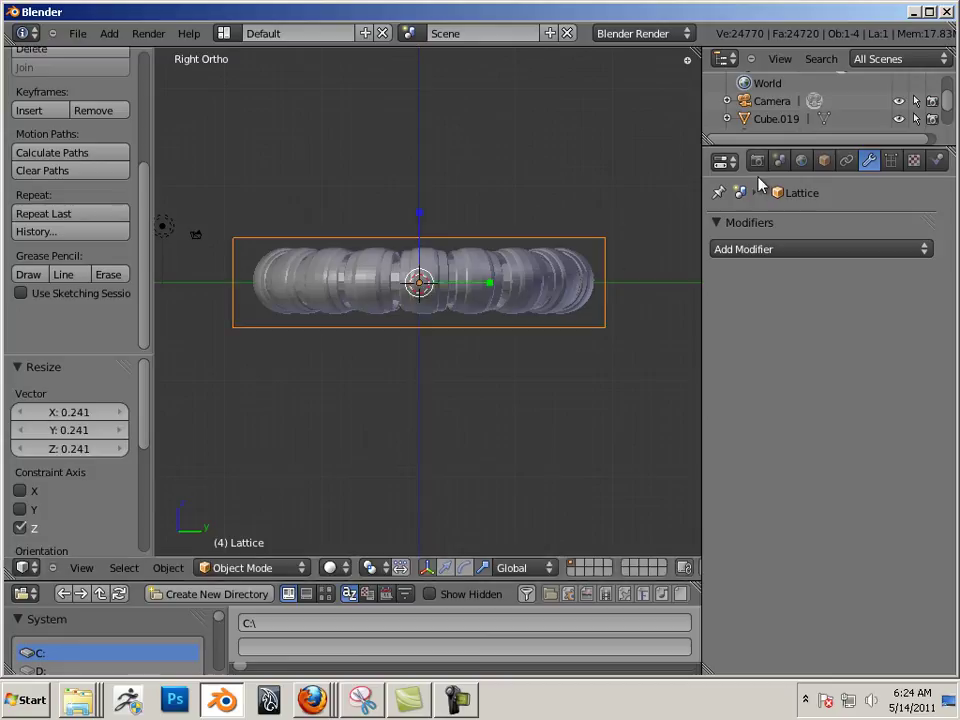
Step: Set the lattice's U, V and W resolution to 3 each
left_click(891, 161)
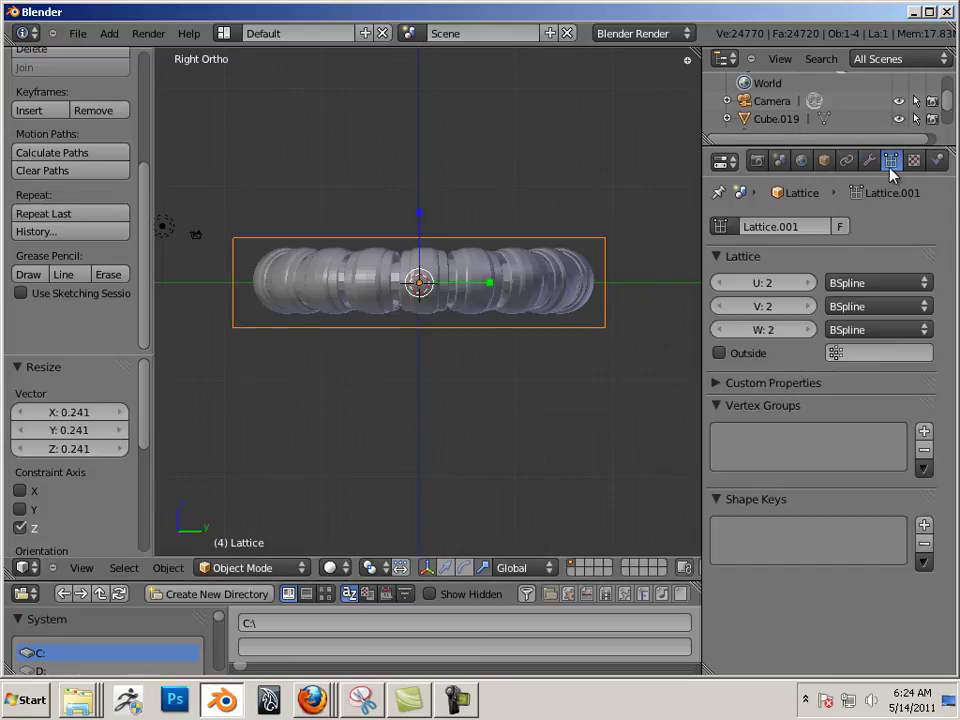
left_click(776, 285)
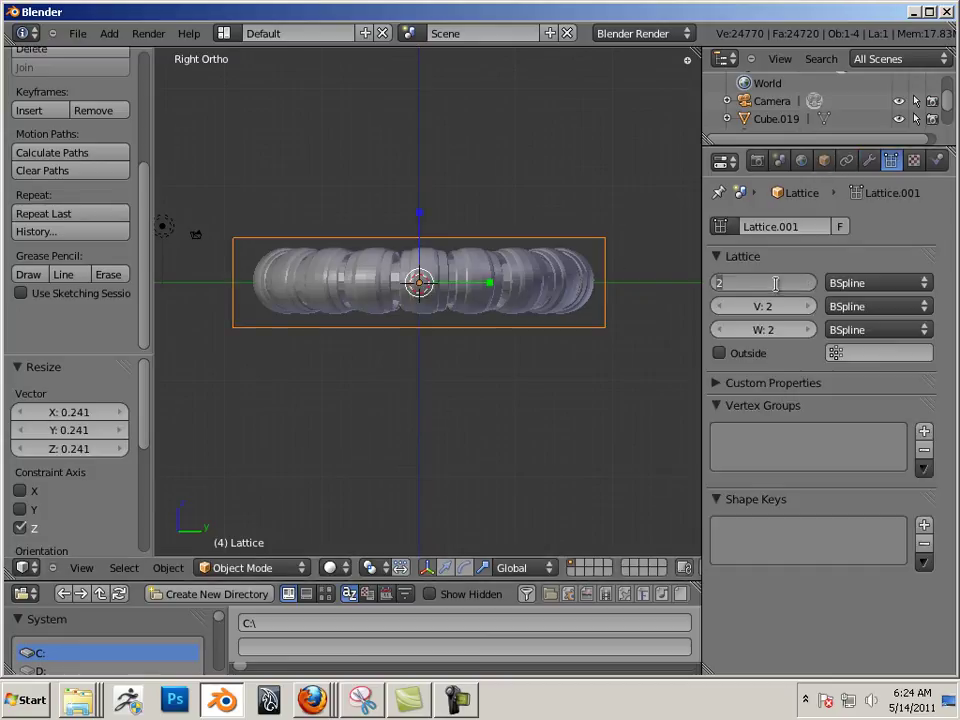
type("3")
key("Tab")
type("3")
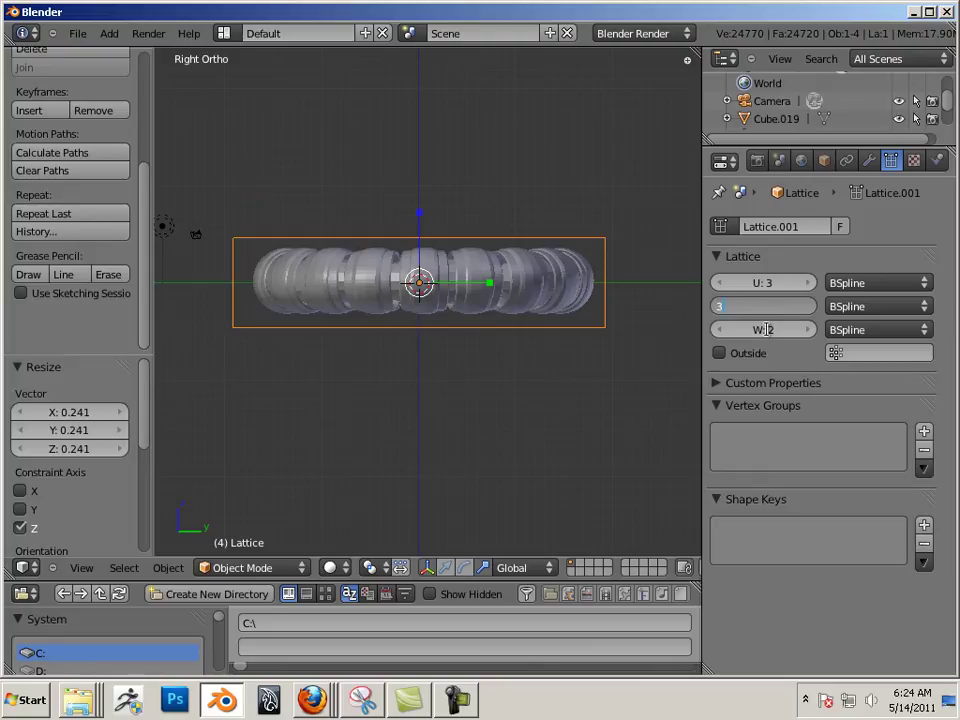
key("Return")
left_click(773, 331)
type("3")
key("Return")
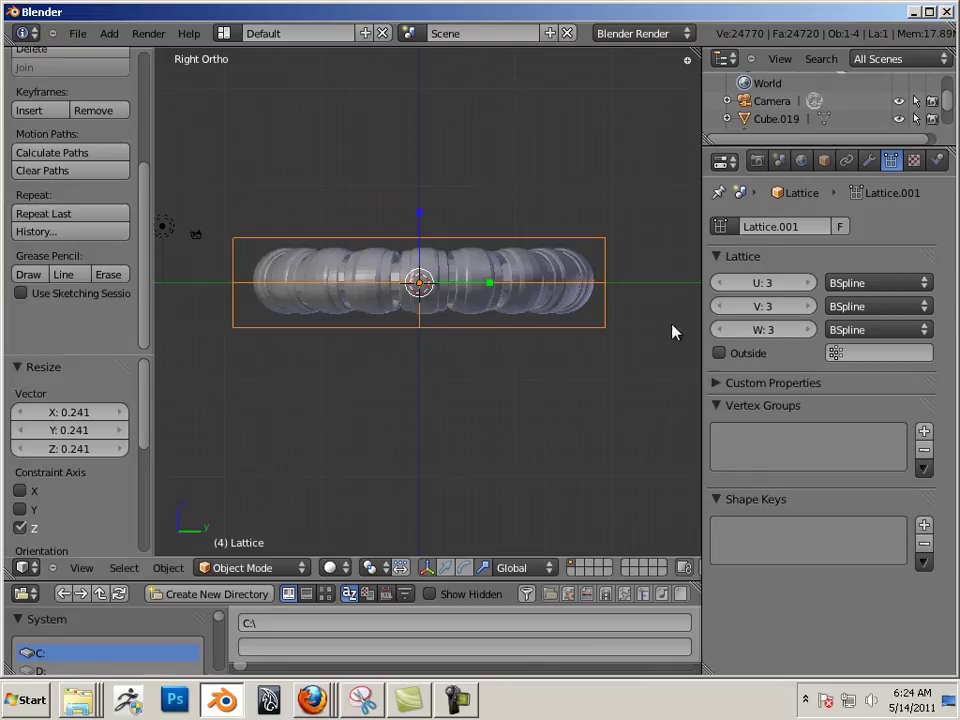
Step: Rename the lattice to 'Bob' in the Object tab
middle_click_drag(305, 207, 484, 407)
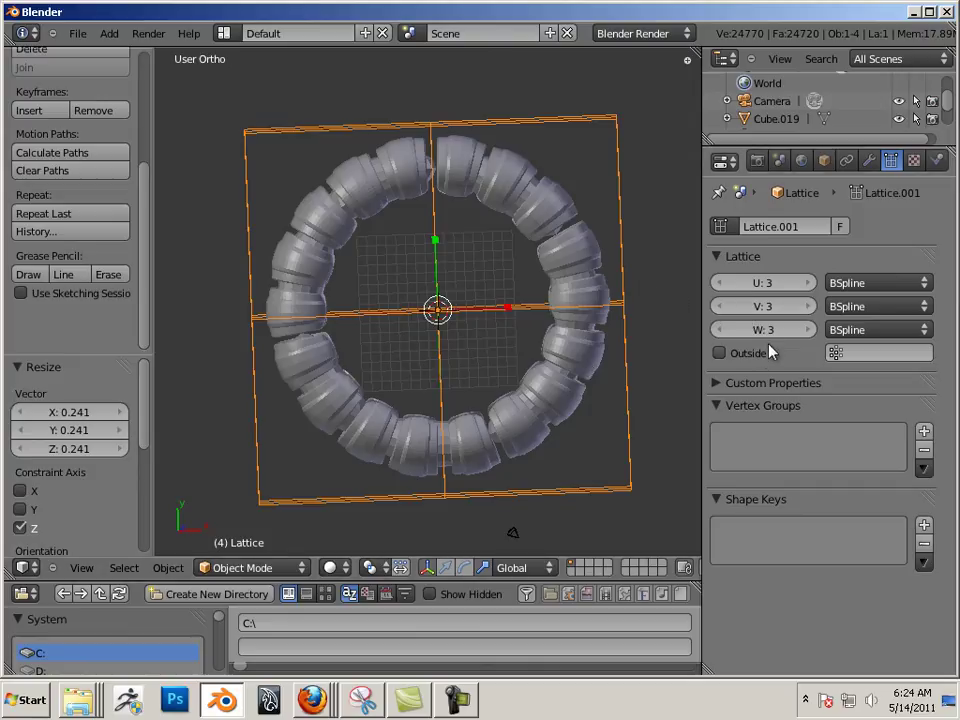
middle_click_drag(535, 440, 612, 335)
left_click(824, 162)
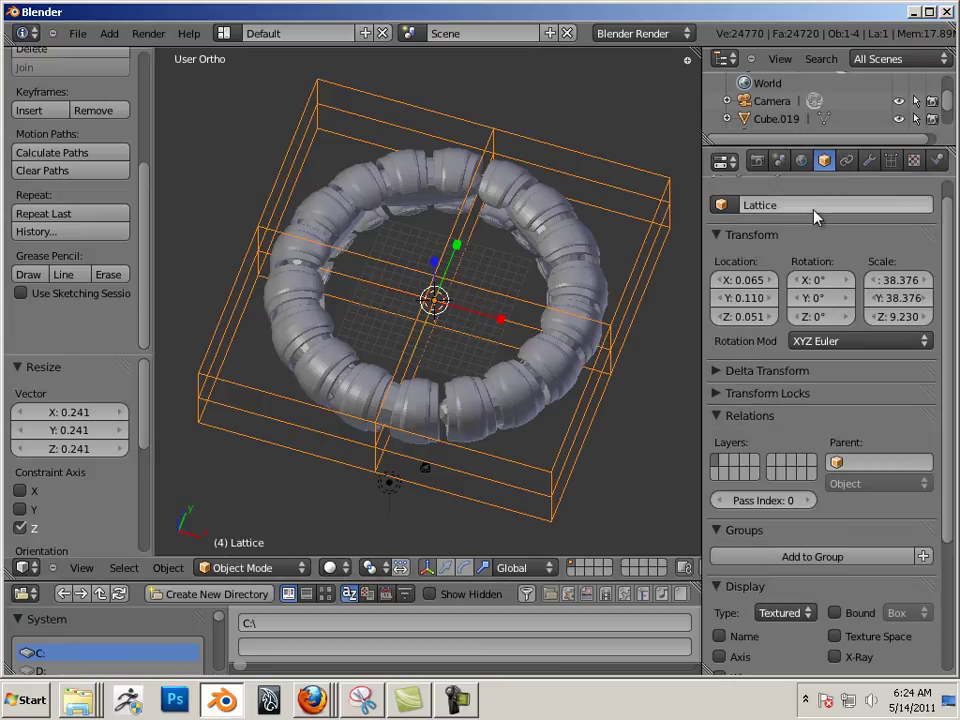
left_click(808, 205)
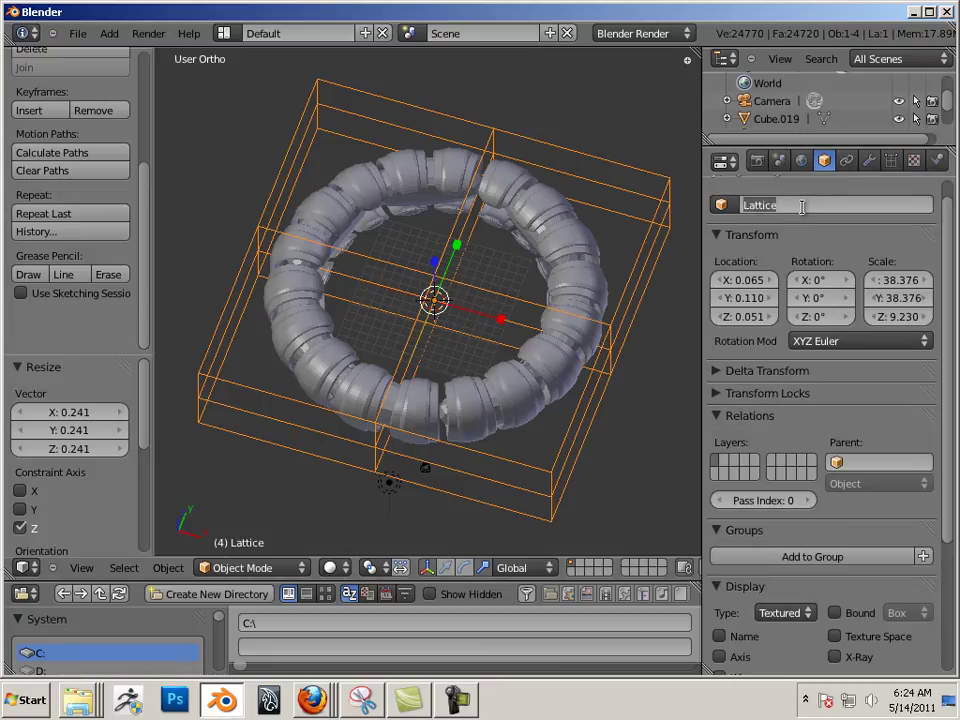
type("Bob")
key("Return")
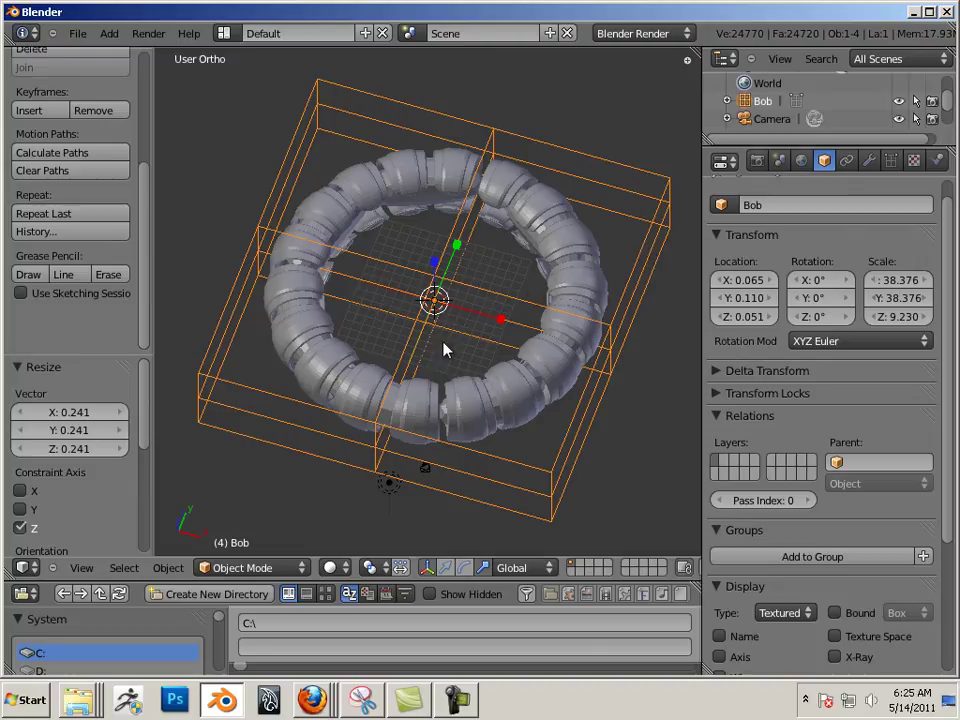
Step: Give the ring a Lattice modifier with Bob as its deforming object
middle_click_drag(443, 347, 471, 364)
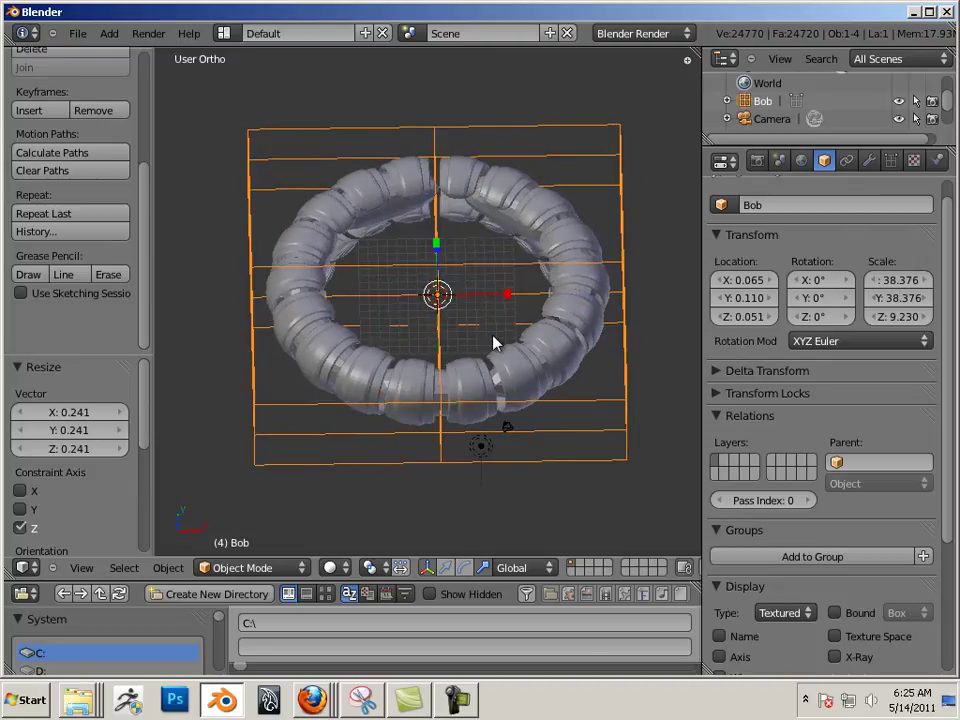
right_click(527, 347)
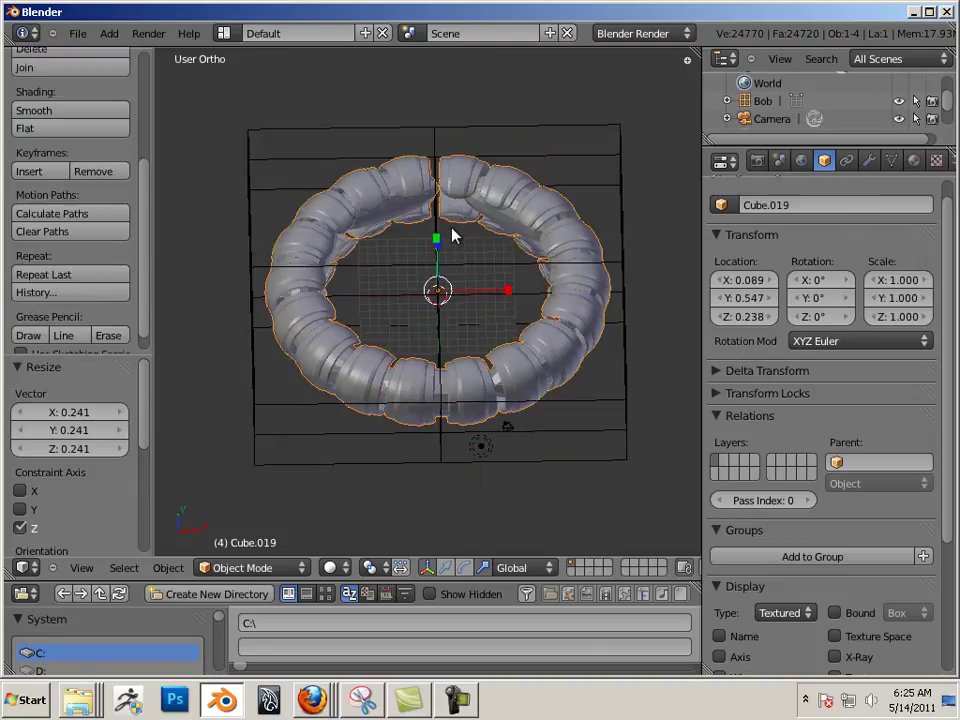
left_click(868, 162)
left_click(823, 249)
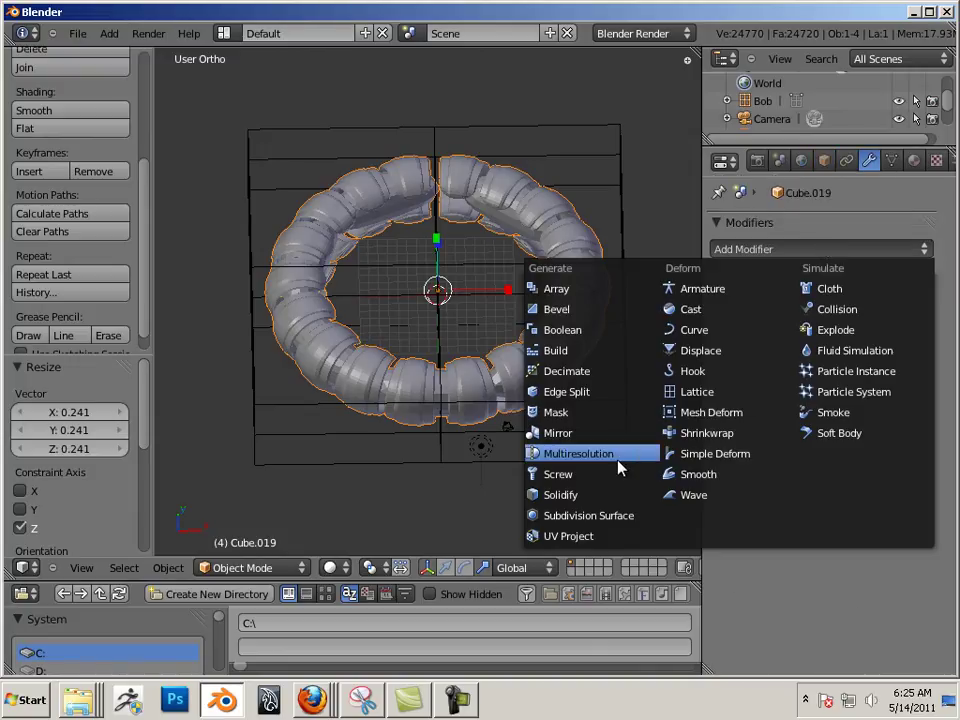
left_click(698, 391)
left_click(780, 358)
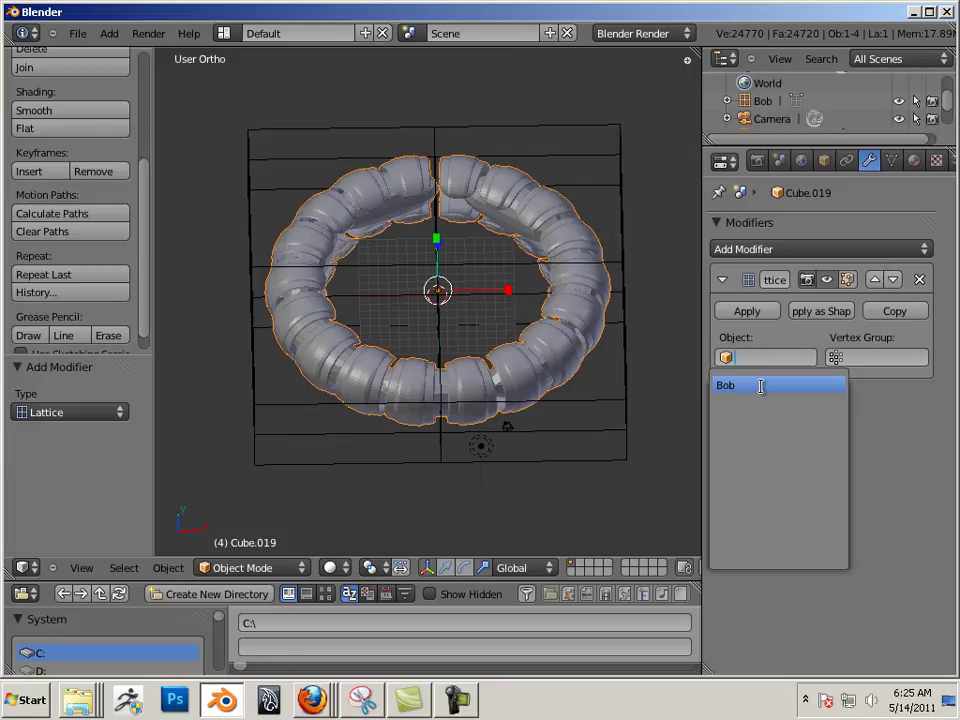
left_click(763, 390)
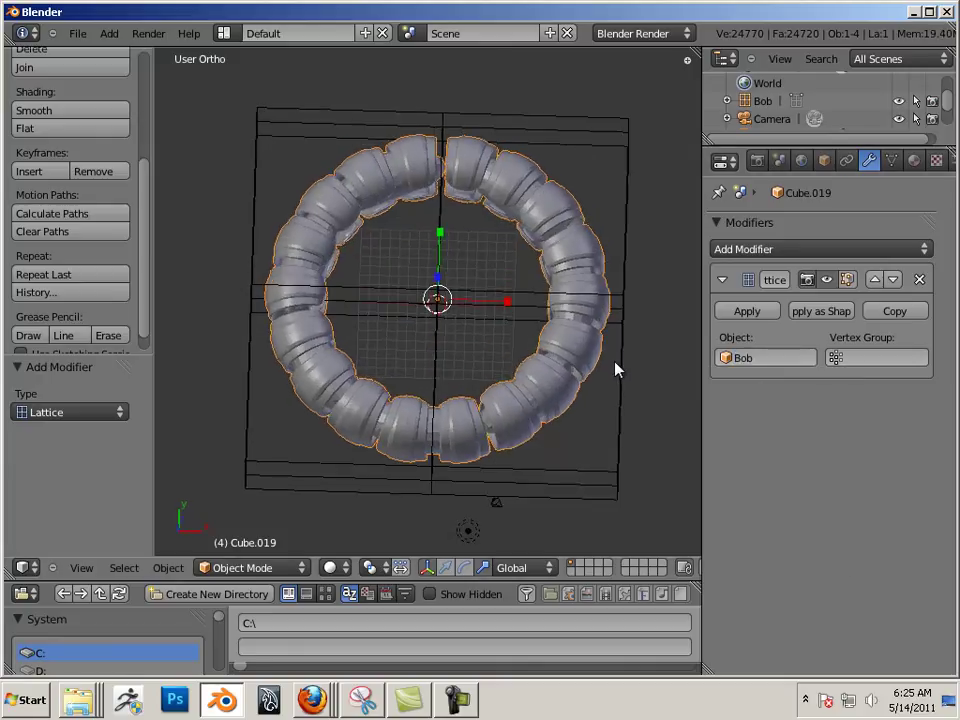
Step: Select the Bob lattice and enter Edit Mode in the top view
right_click(619, 285)
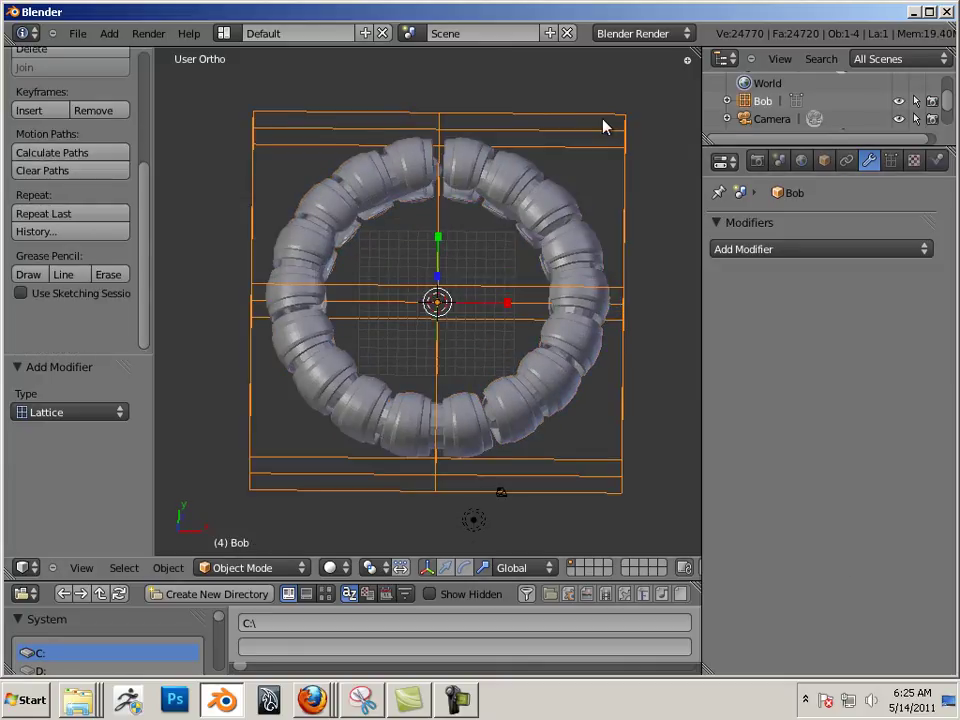
key("Tab")
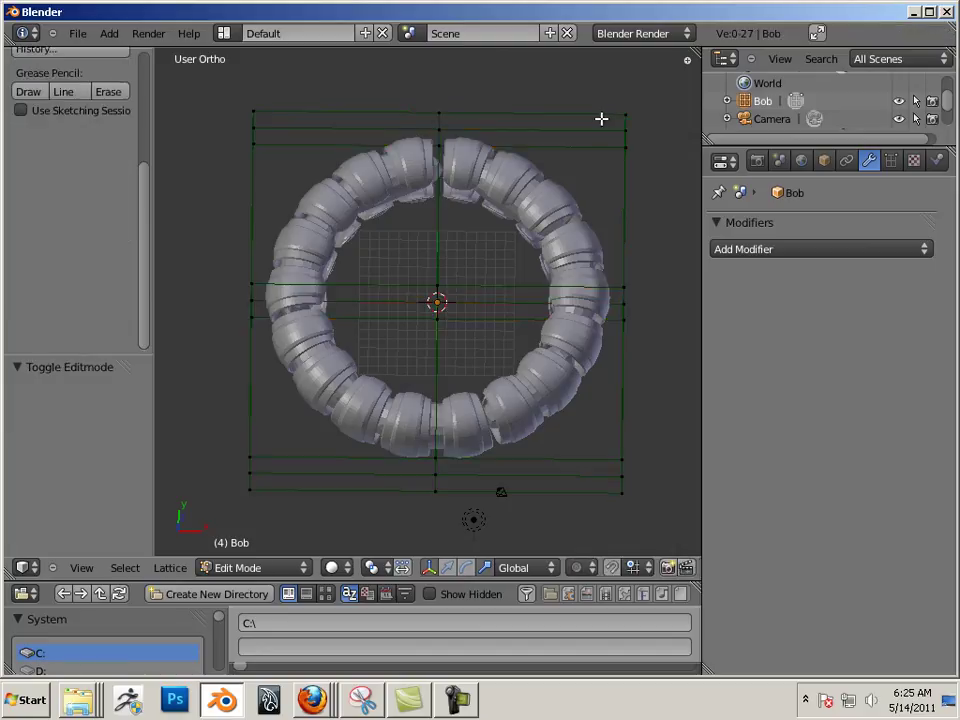
scroll(625, 188, "down", 3)
key("KP_7")
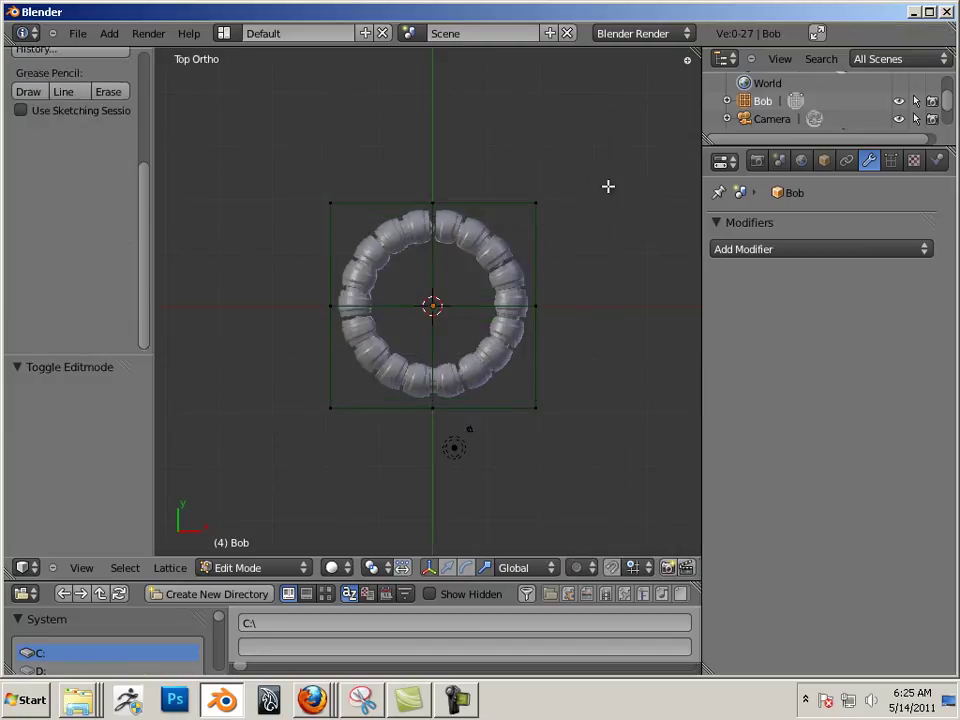
Step: Widen the top row of lattice points and raise it well upward
left_click_drag(259, 150, 600, 229)
key("s")
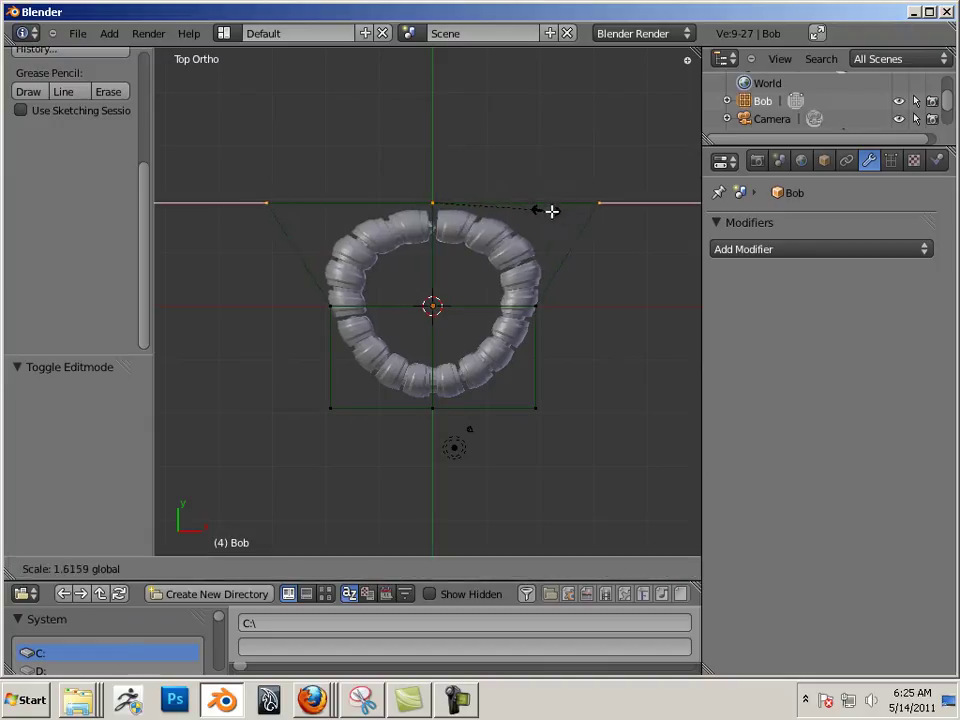
left_click(588, 220)
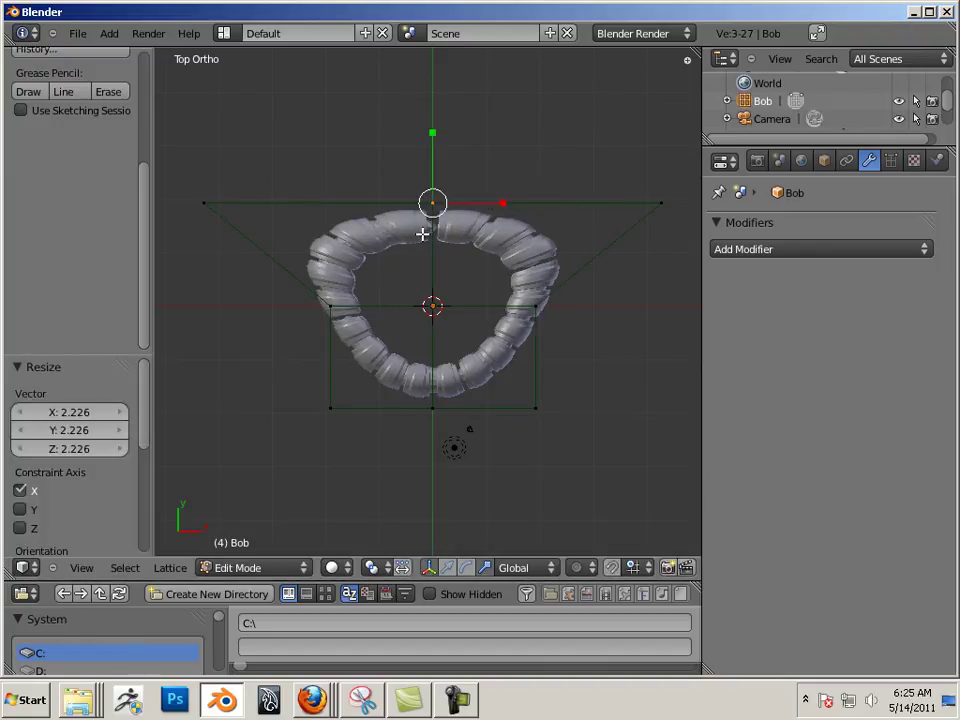
left_click_drag(433, 150, 424, 3)
scroll(459, 107, "up", 5, "shift")
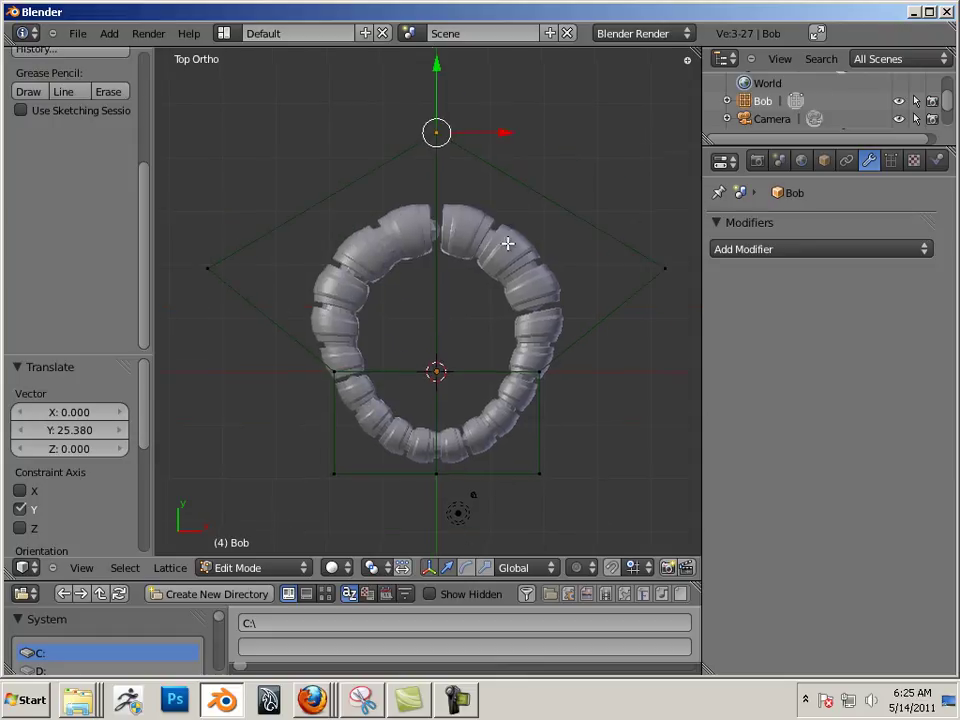
left_click_drag(433, 146, 433, 26)
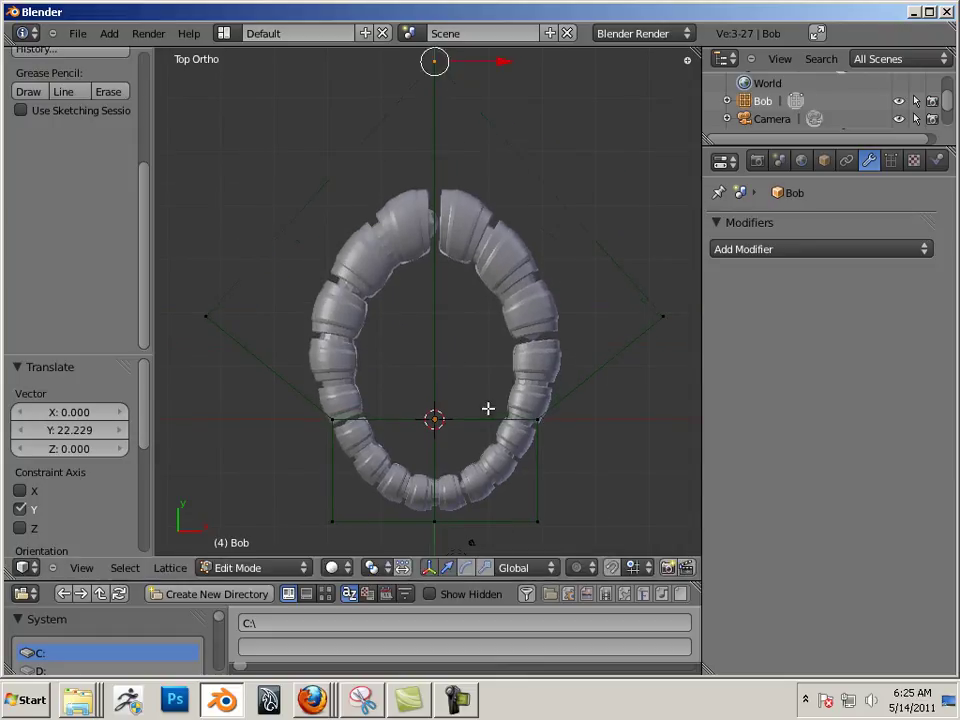
scroll(478, 283, "down", 6, "shift")
Step: Pull the bottom-middle point down and scale the bottom corners inward to 0.698 along X
left_click_drag(506, 454, 411, 506)
right_click(576, 413)
left_click_drag(615, 348, 325, 433)
key("ctrl+alt+s")
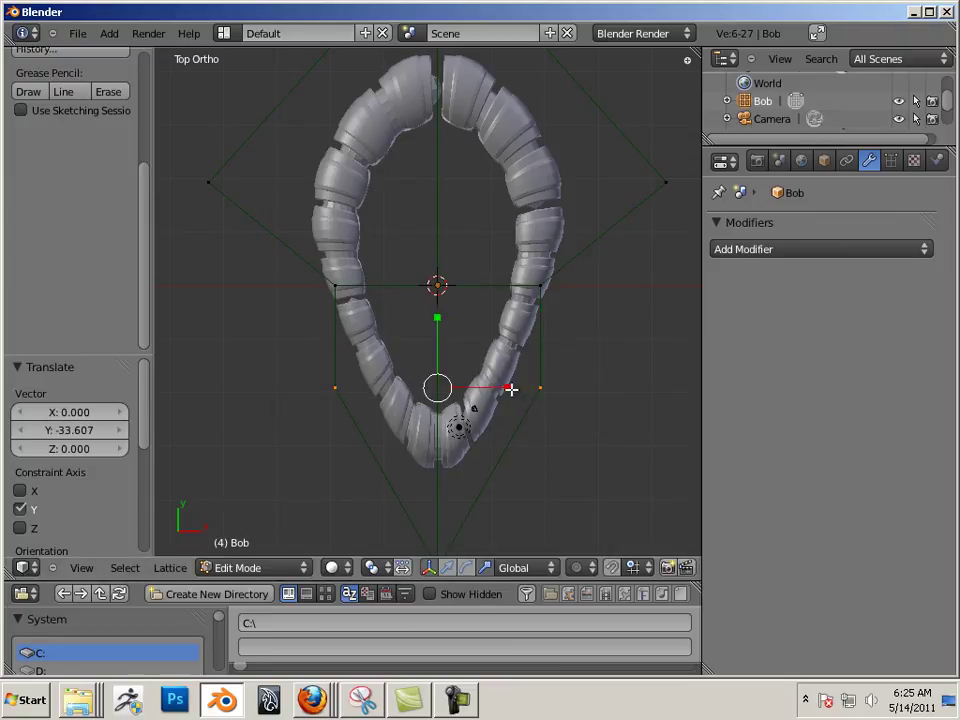
mouse_move(511, 389)
left_mouse_down()
mouse_move(574, 396)
mouse_move(456, 381)
mouse_move(493, 394)
left_mouse_up()
Step: Orbit around the deformed ring to inspect the teardrop shape
middle_click_drag(618, 394, 447, 433)
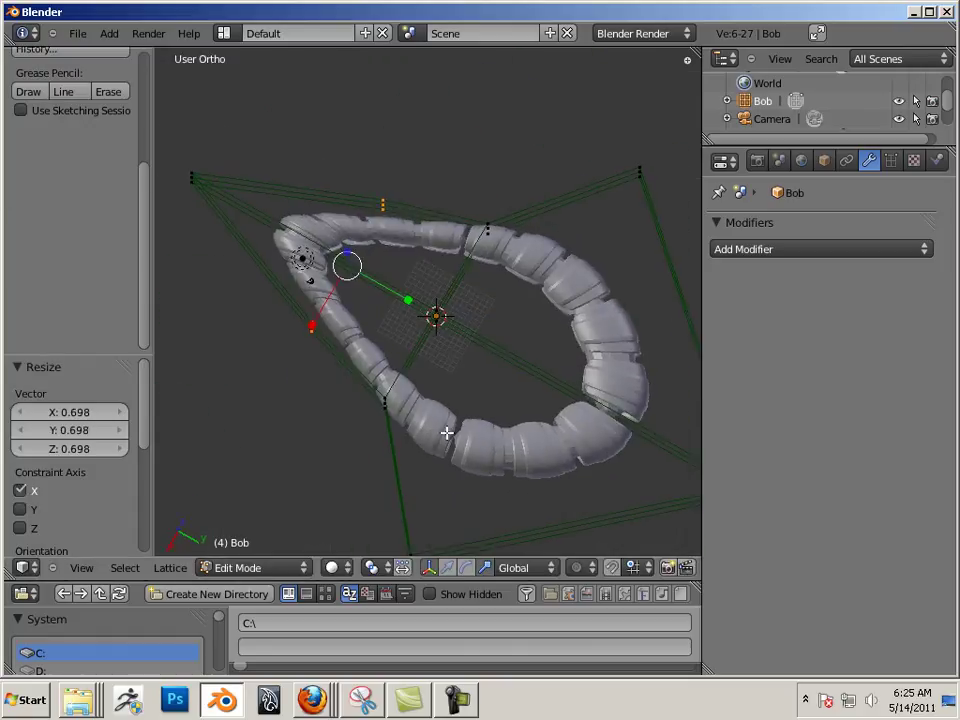
middle_click_drag(371, 471, 456, 466)
scroll(456, 466, "down", 4)
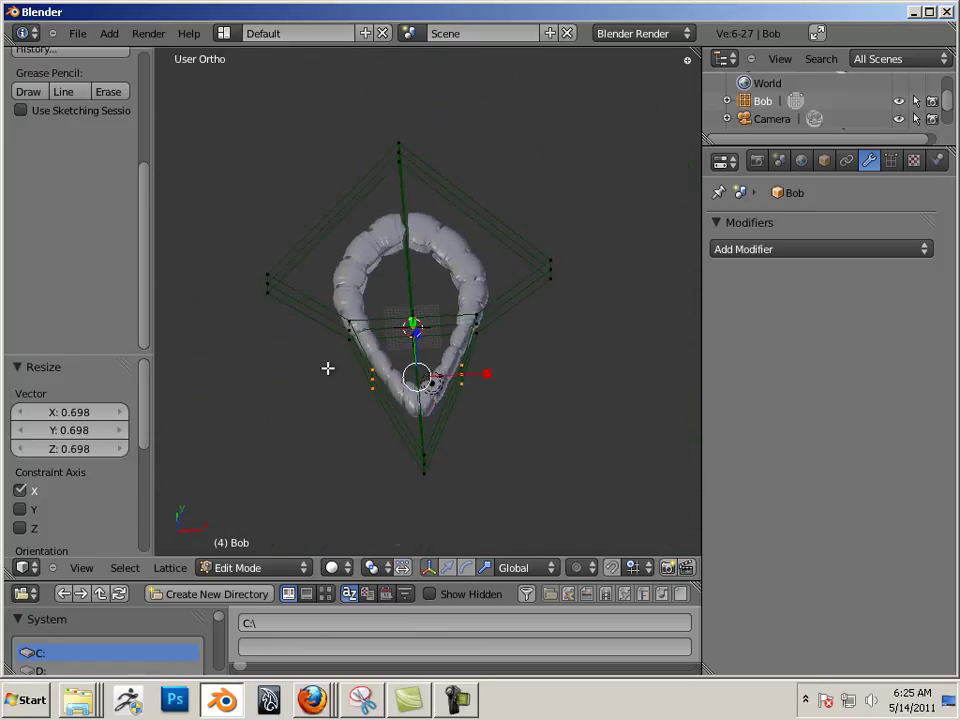
middle_click_drag(300, 365, 306, 328)
scroll(371, 357, "up", 4)
middle_click_drag(371, 357, 428, 482)
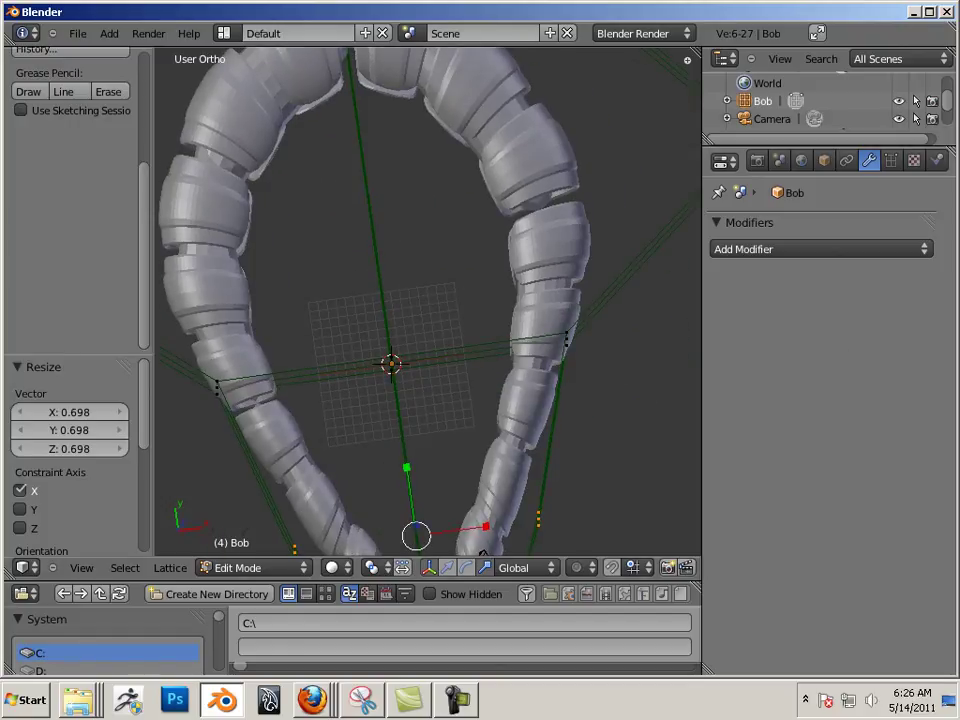